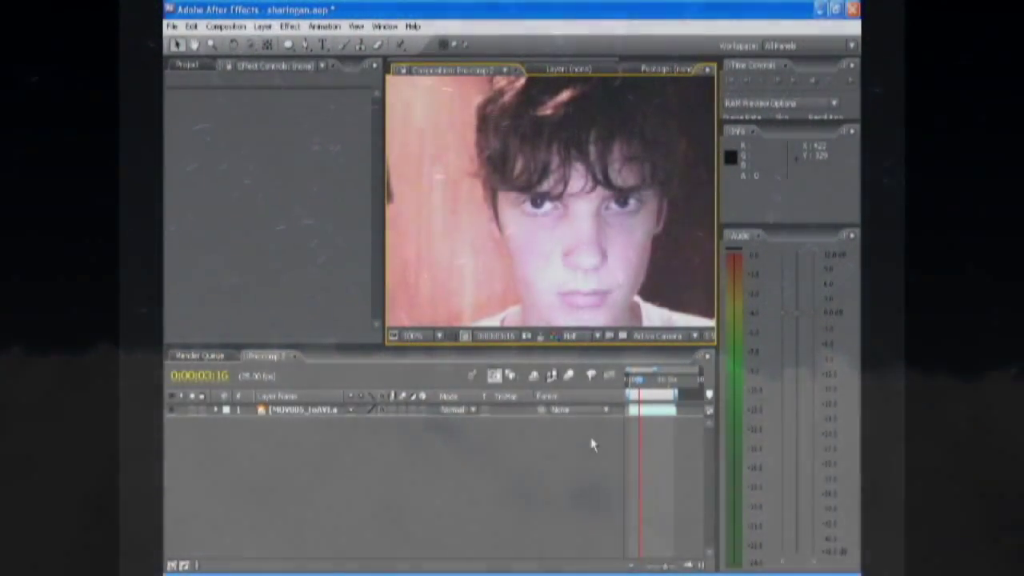
Preview the sharingan5_2.gif footage in its own viewer and close it
{"action": "left_click", "coordinate": [599, 485]}
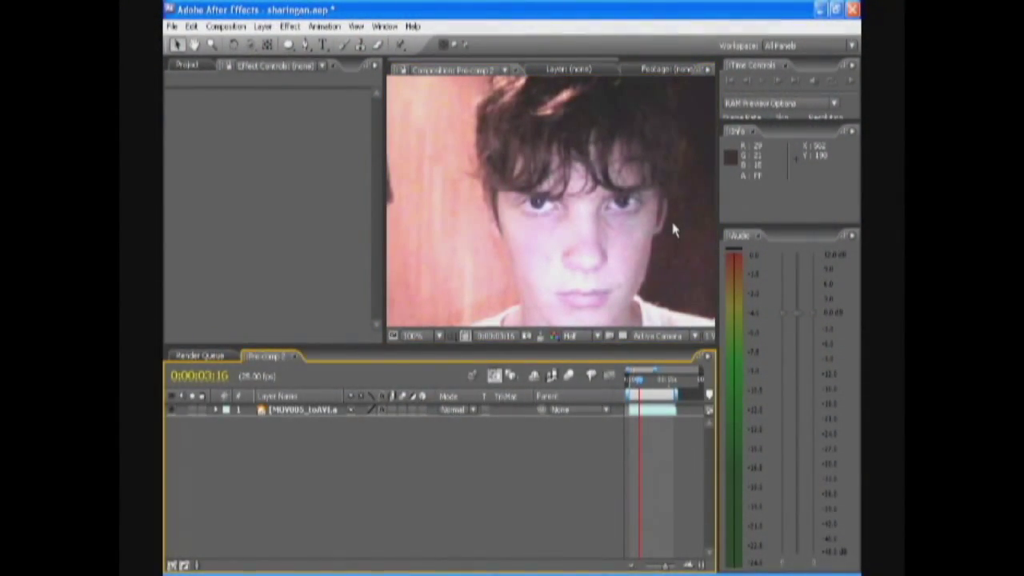
{"action": "left_click", "coordinate": [179, 69]}
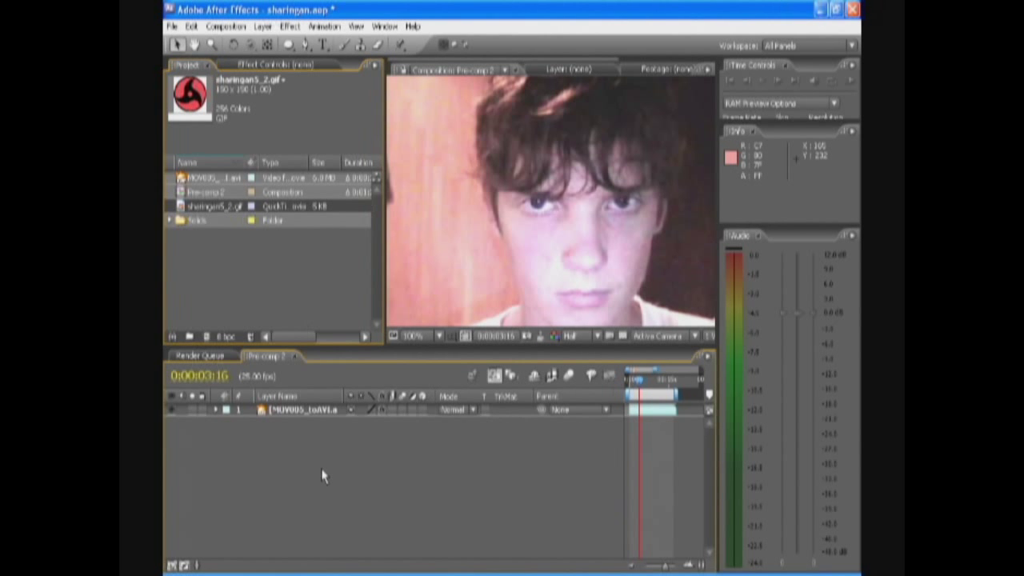
{"action": "double_click", "coordinate": [222, 206]}
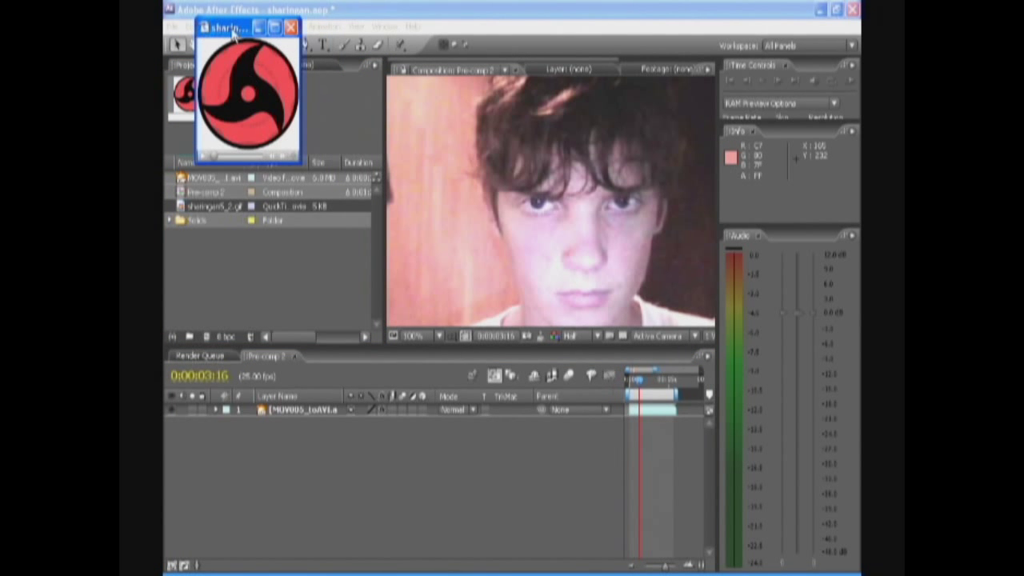
{"action": "left_click_drag", "start_coordinate": [232, 30], "coordinate": [391, 130]}
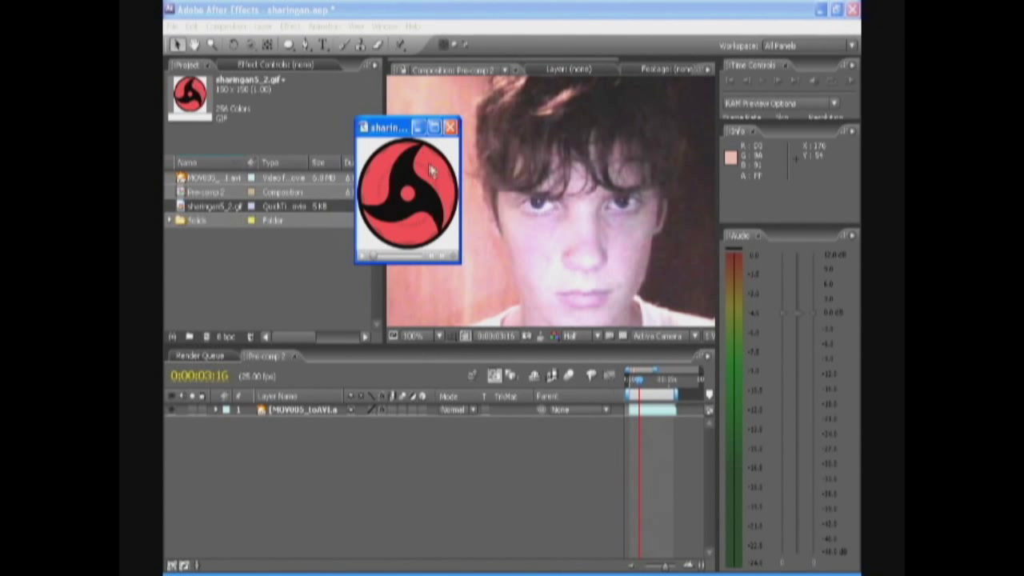
{"action": "left_click", "coordinate": [451, 127]}
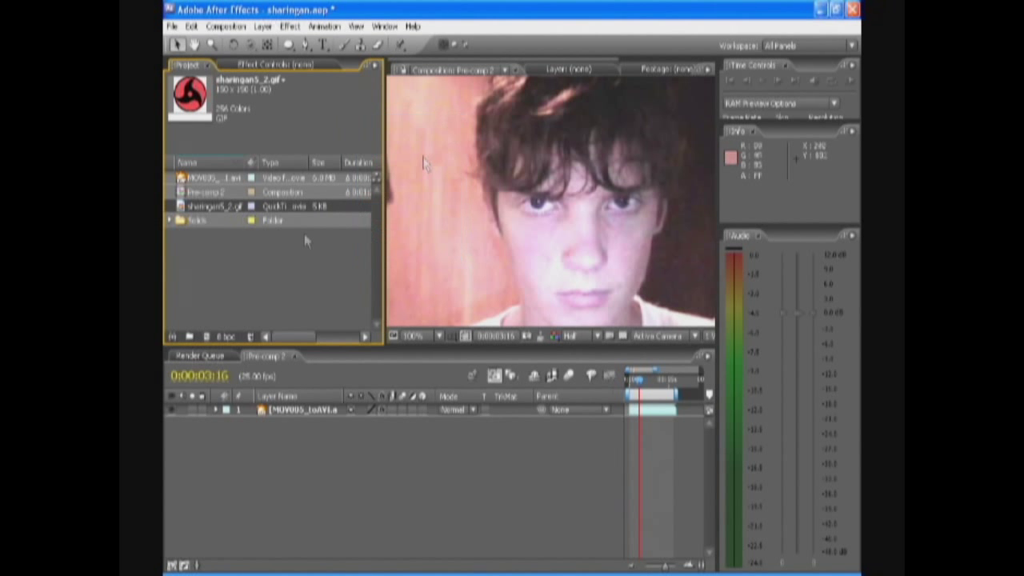
Add sharingan5_2.gif above the video layer in Pre-comp 2 and place it over the forehead, above the image-left eye
{"action": "left_click", "coordinate": [216, 238]}
{"action": "left_click", "coordinate": [215, 215]}
{"action": "left_click", "coordinate": [216, 209]}
{"action": "left_click", "coordinate": [211, 193]}
{"action": "left_click_drag", "start_coordinate": [213, 206], "coordinate": [285, 415]}
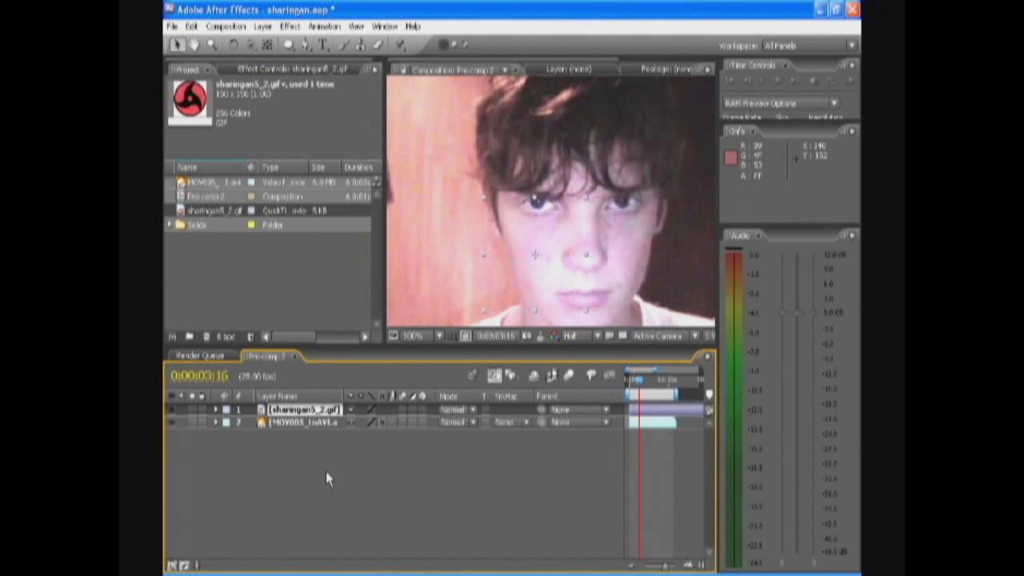
{"action": "left_click_drag", "start_coordinate": [535, 254], "coordinate": [531, 160]}
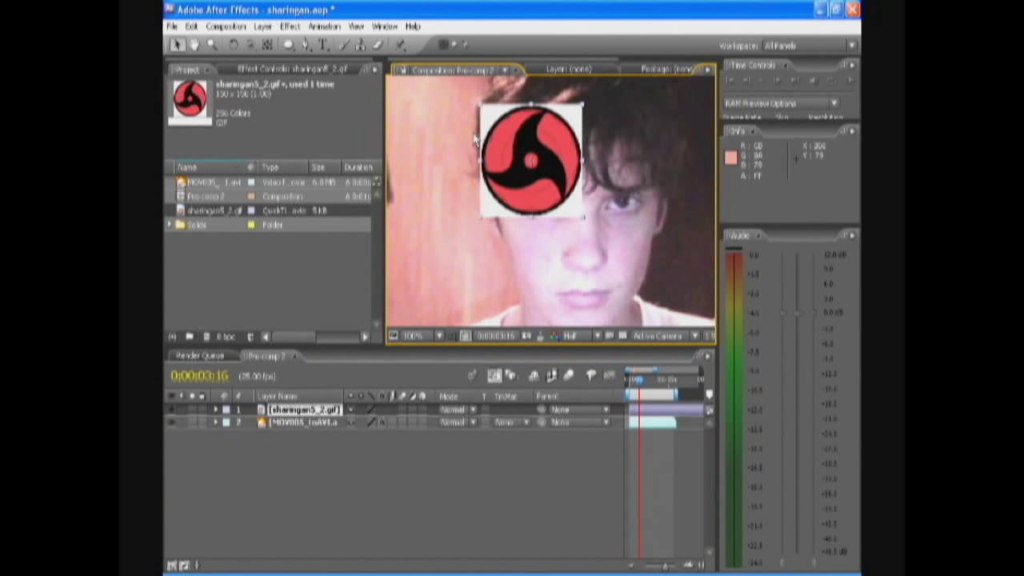
Draw a closed mask with the Pen tool around the circular edge of the sharingan, cutting off the white background
{"action": "left_click", "coordinate": [304, 48]}
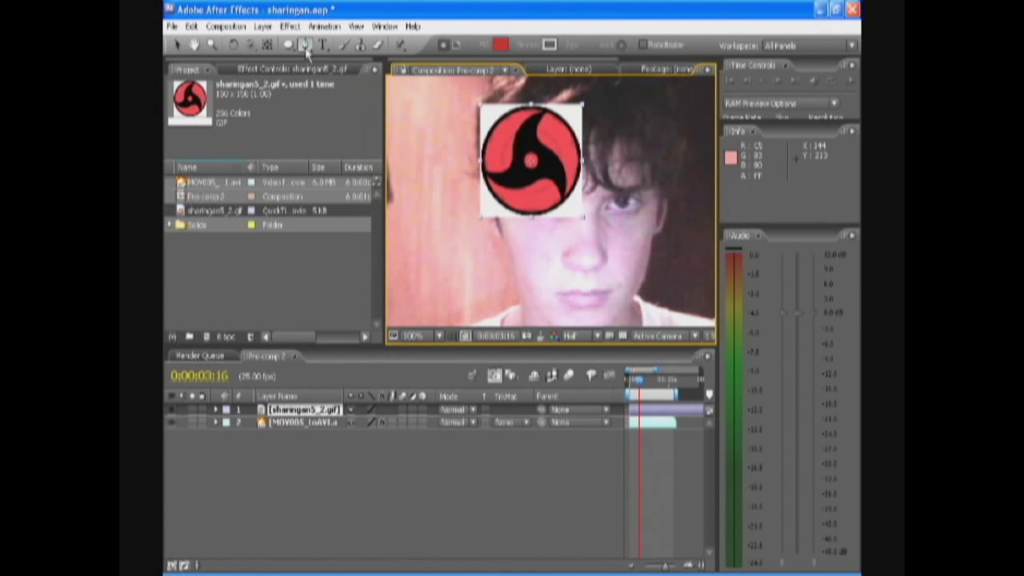
{"action": "left_click", "coordinate": [297, 413]}
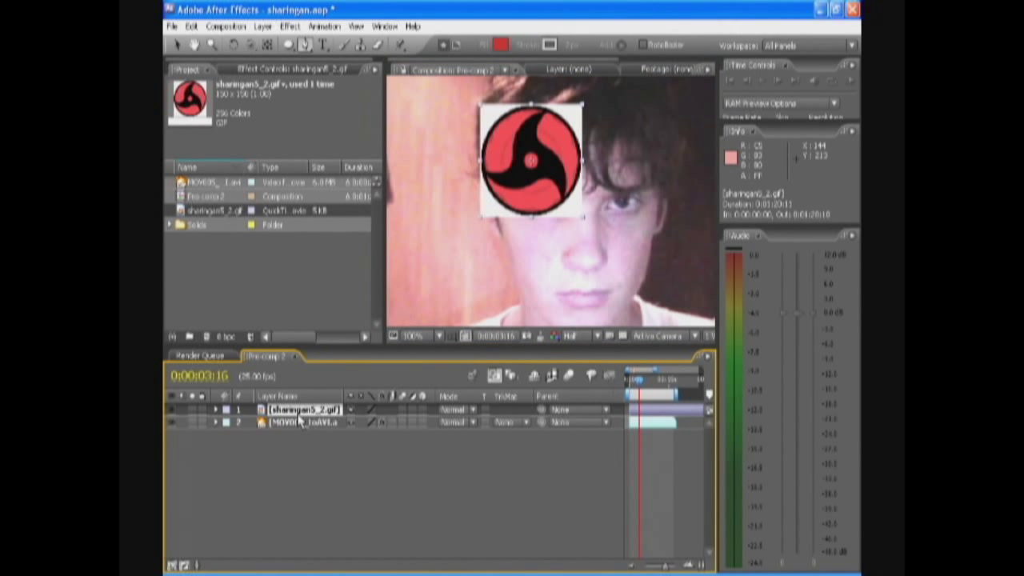
{"action": "left_click", "coordinate": [414, 335]}
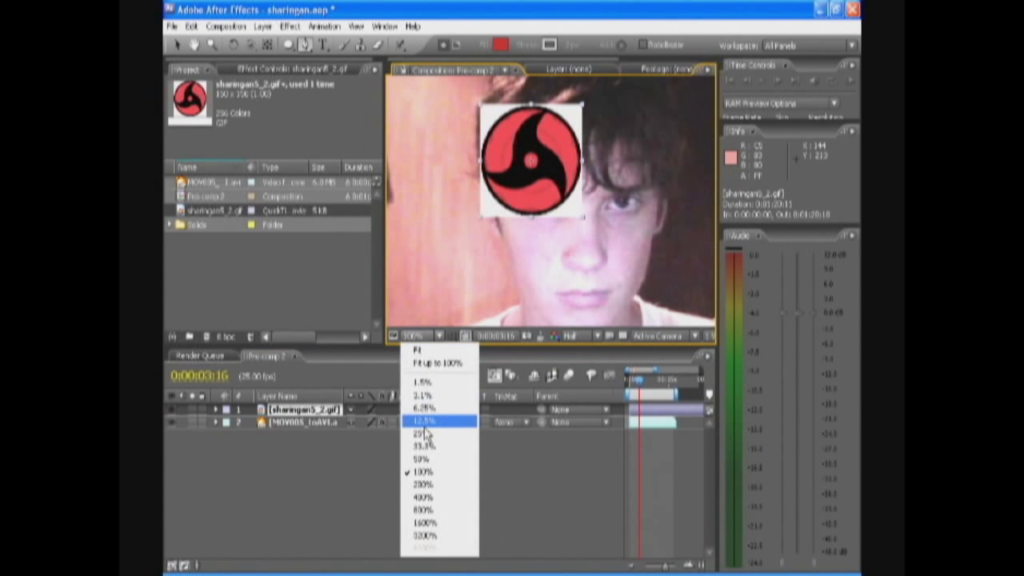
{"action": "left_click", "coordinate": [425, 484]}
{"action": "left_click", "coordinate": [194, 45]}
{"action": "left_click_drag", "start_coordinate": [423, 133], "coordinate": [462, 232]}
{"action": "left_click", "coordinate": [307, 45]}
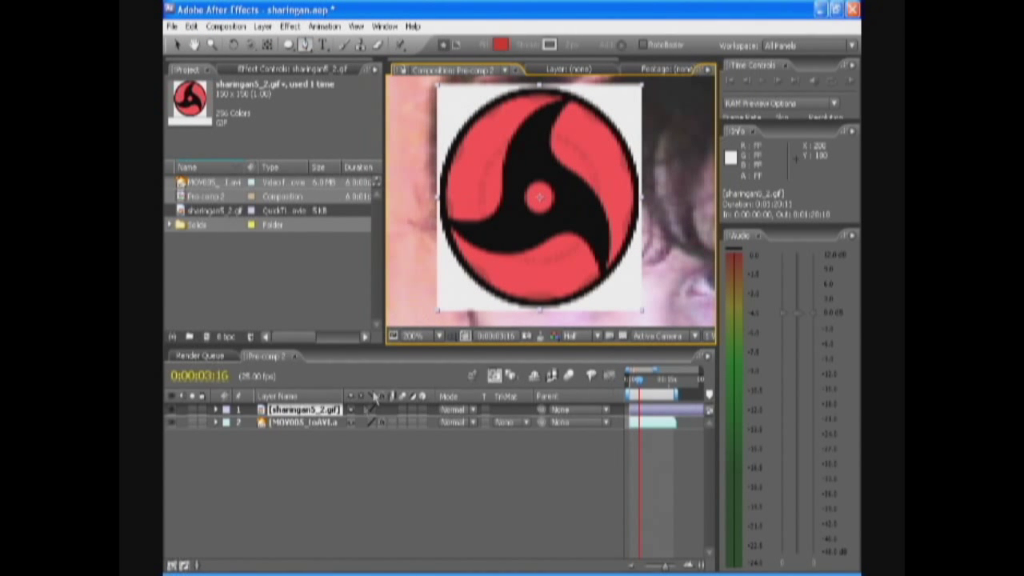
{"action": "left_click", "coordinate": [598, 116]}
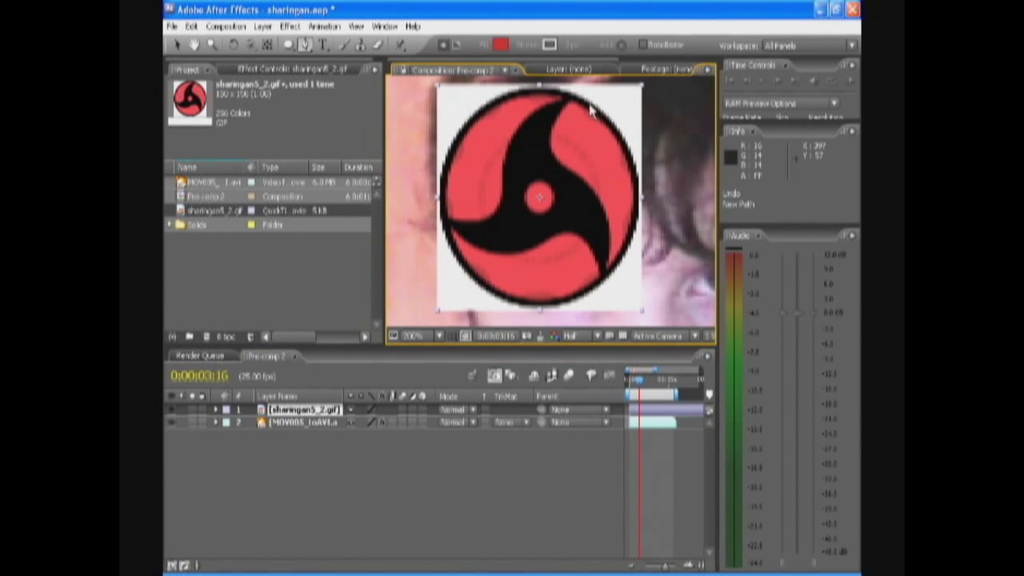
{"action": "left_click", "coordinate": [558, 92]}
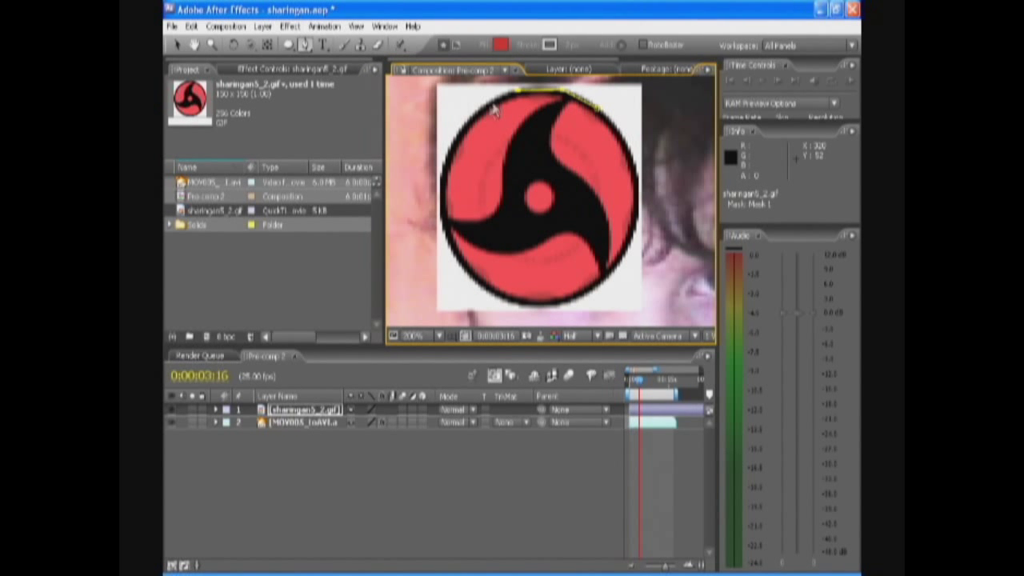
{"action": "left_click", "coordinate": [449, 147]}
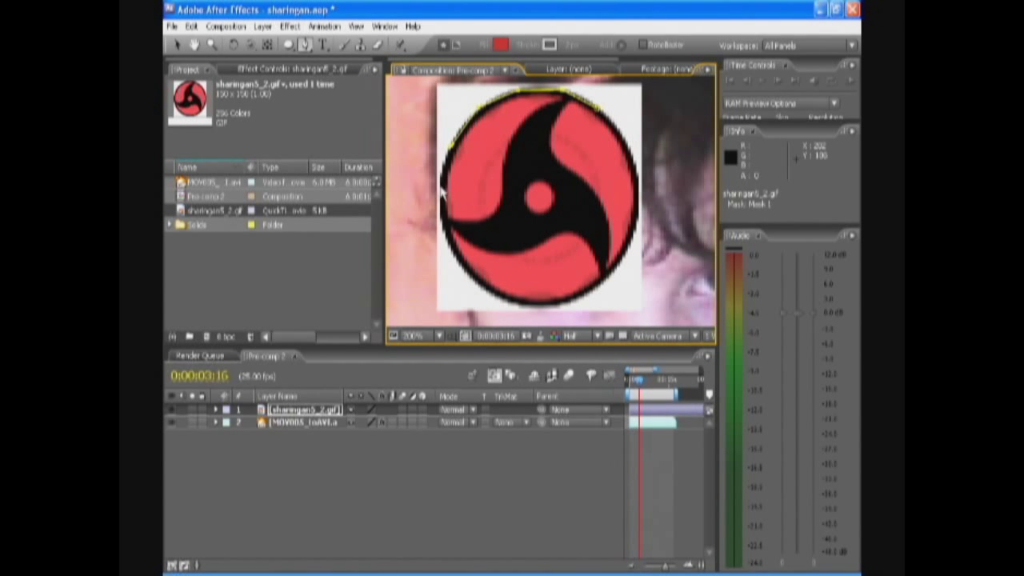
{"action": "left_click", "coordinate": [441, 189]}
{"action": "left_click", "coordinate": [441, 223]}
{"action": "left_click", "coordinate": [480, 293]}
{"action": "left_click", "coordinate": [512, 307]}
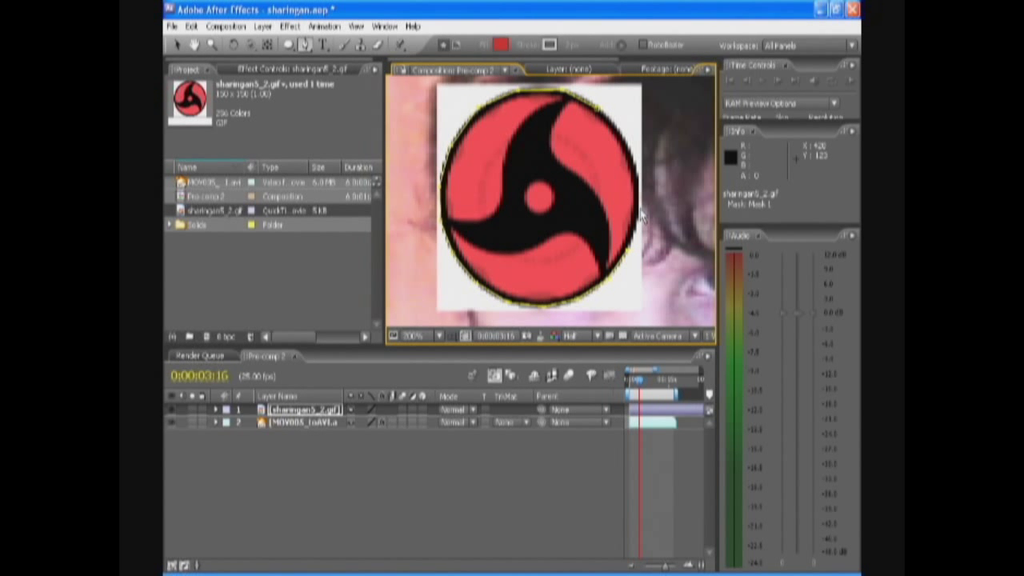
{"action": "key", "text": "ctrl+z"}
{"action": "left_click", "coordinate": [601, 114]}
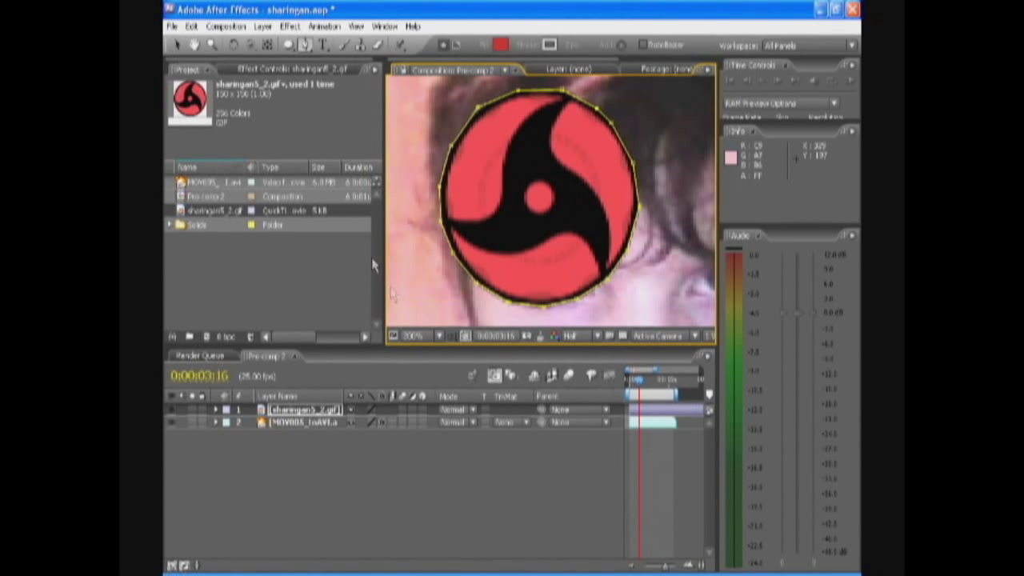
Set the feather of the sharingan layer's mask to 2 pixels
{"action": "key", "text": "f"}
{"action": "left_click", "coordinate": [384, 435]}
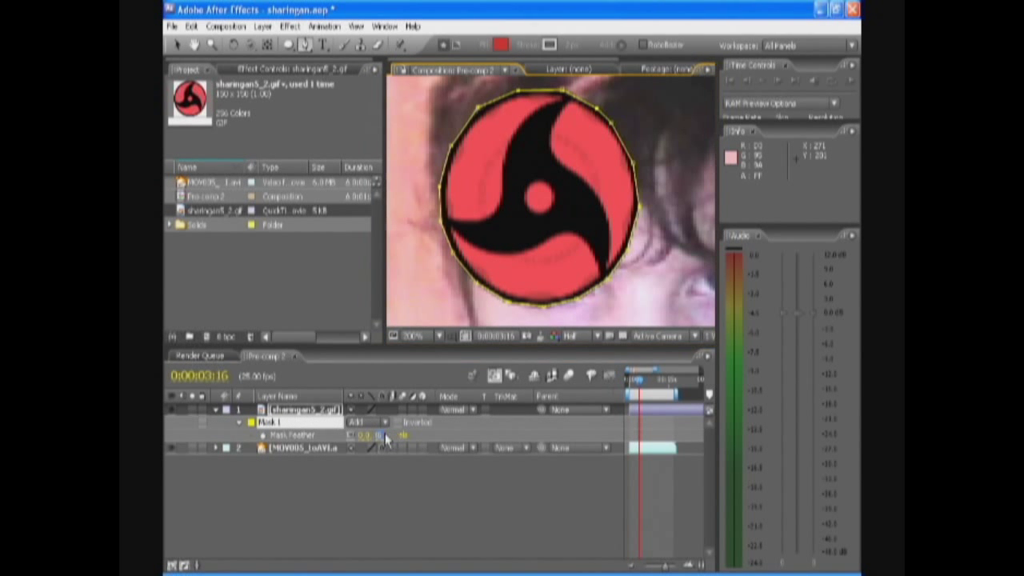
{"action": "type", "text": "2"}
{"action": "left_click", "coordinate": [402, 478]}
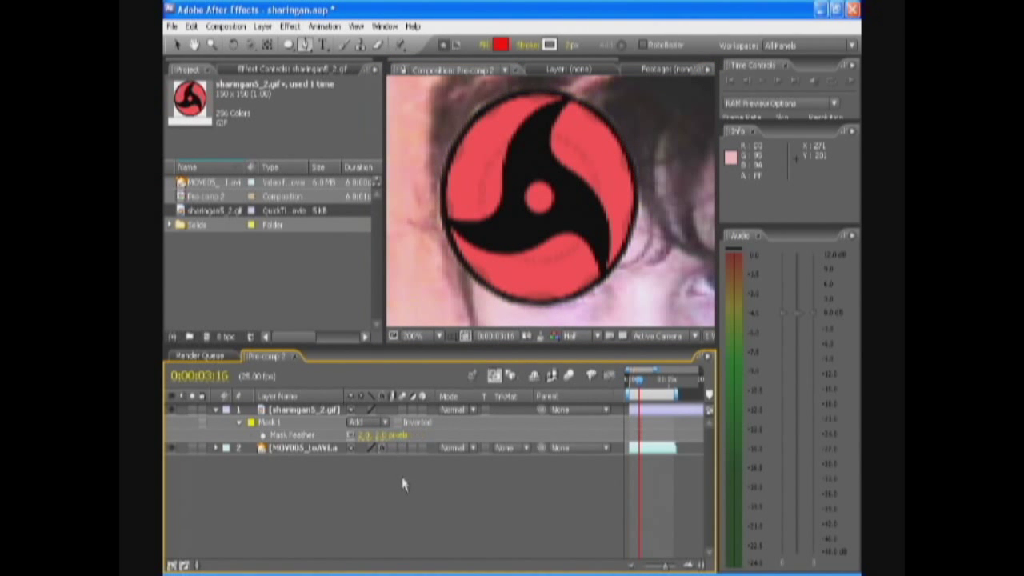
Enable keyframing for the sharingan mask's expansion and set it to -2 pixels
{"action": "left_click", "coordinate": [239, 423]}
{"action": "left_click", "coordinate": [239, 423]}
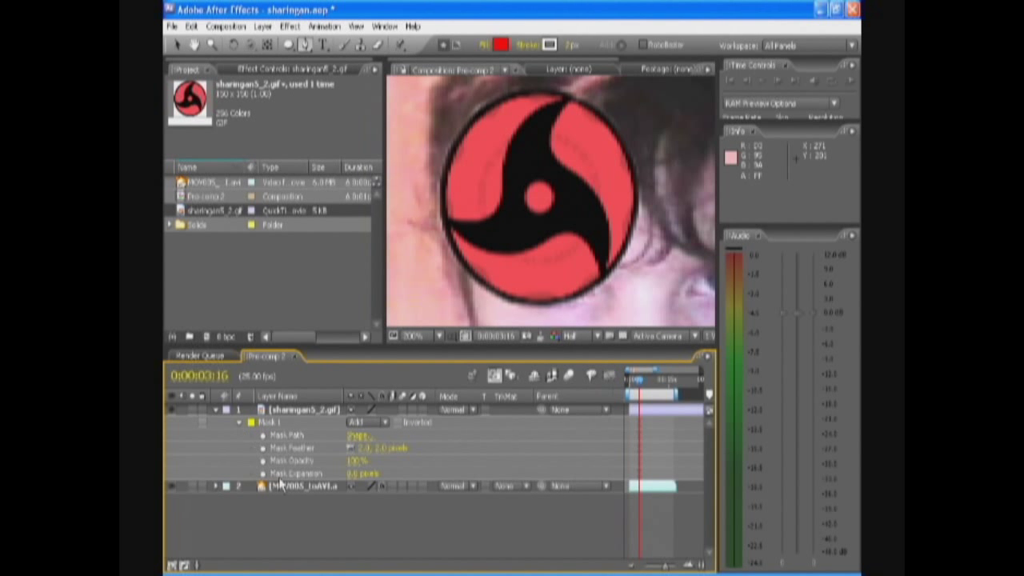
{"action": "left_click", "coordinate": [263, 473]}
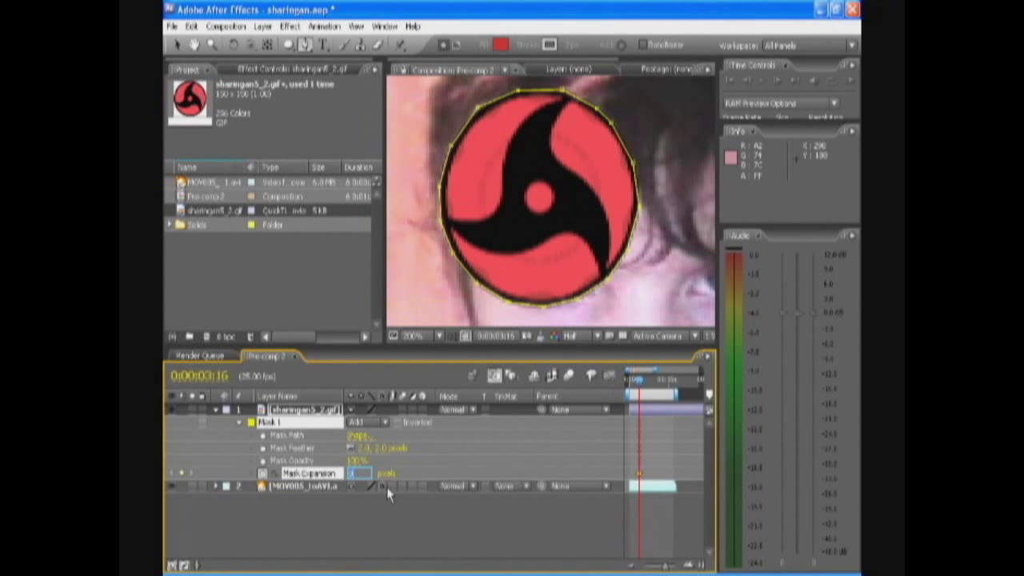
{"action": "type", "text": "-2"}
{"action": "key", "text": "Return"}
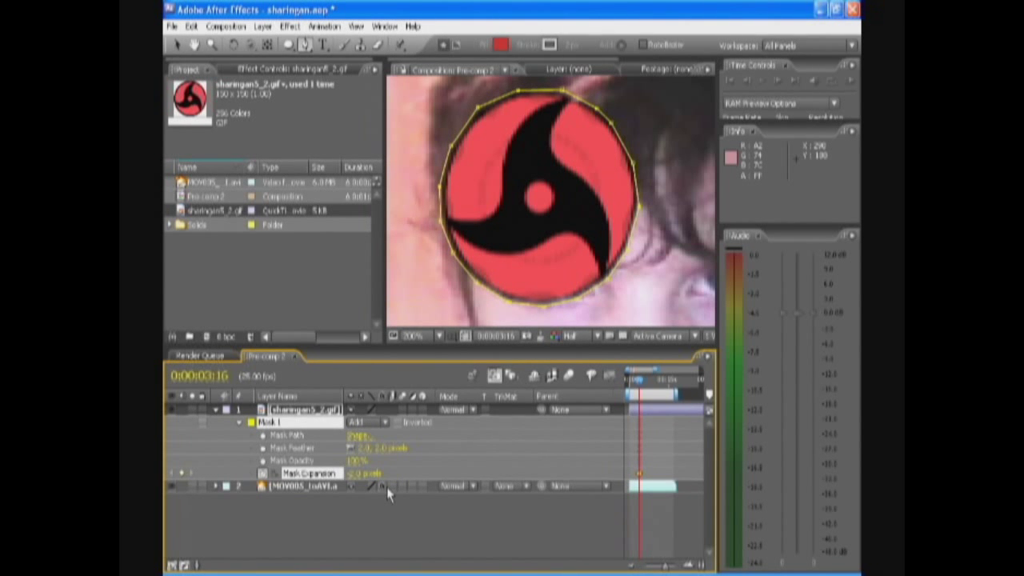
{"action": "left_click", "coordinate": [434, 543]}
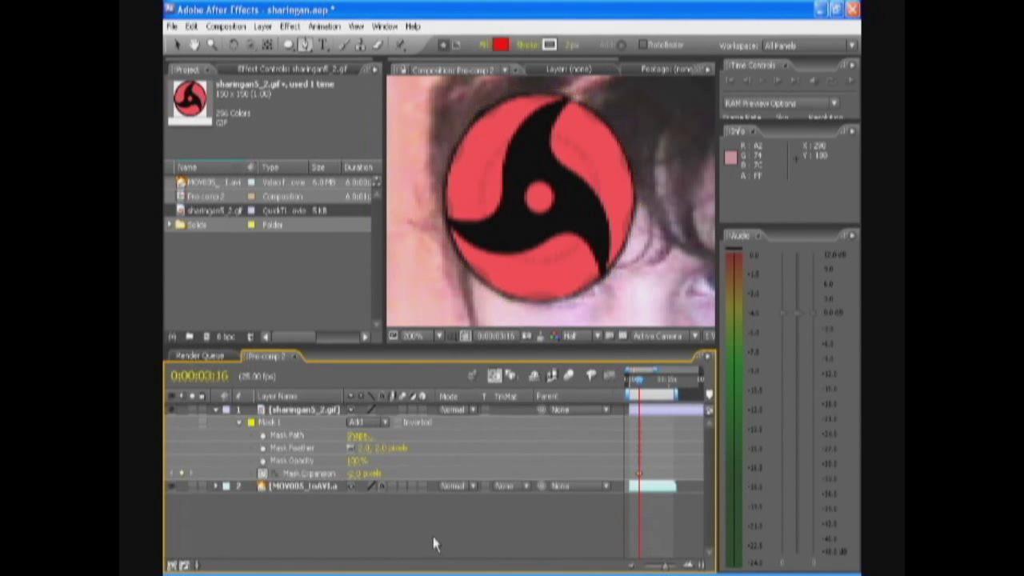
Set the sharingan mask's expansion to -1 pixel and deselect the layer
{"action": "left_click", "coordinate": [352, 473]}
{"action": "type", "text": "-1"}
{"action": "key", "text": "Return"}
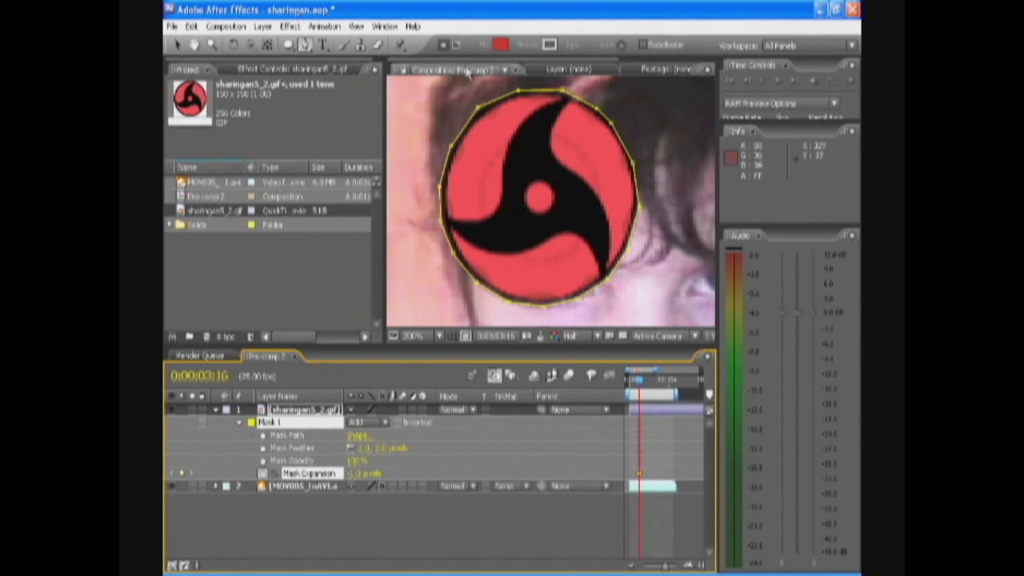
{"action": "left_click", "coordinate": [177, 45]}
{"action": "left_click", "coordinate": [442, 532]}
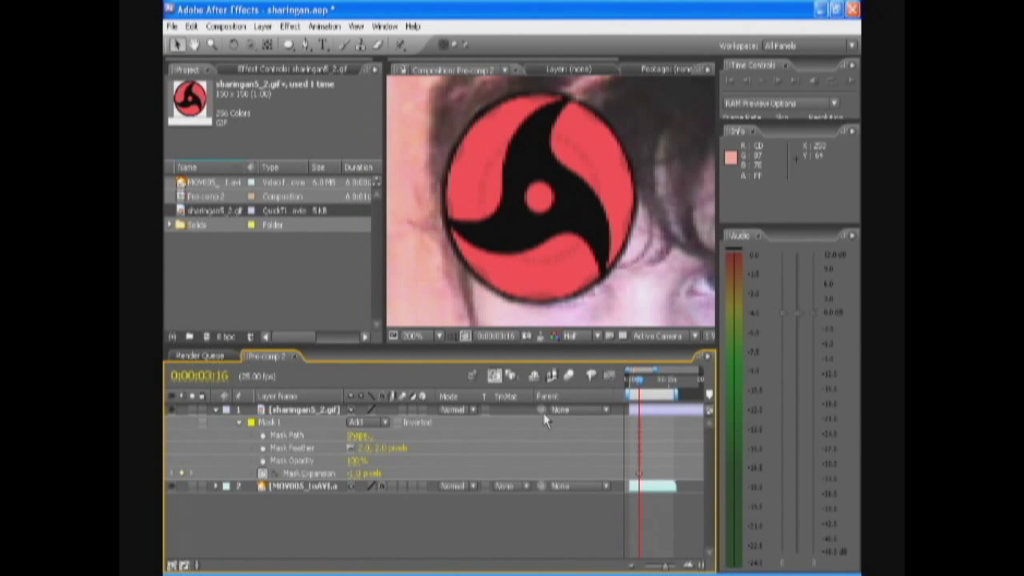
Apply the Stylize Glow effect to the sharingan5_2.gif layer
{"action": "left_click", "coordinate": [534, 216]}
{"action": "left_click", "coordinate": [487, 521]}
{"action": "left_click", "coordinate": [288, 28]}
{"action": "left_click", "coordinate": [273, 410]}
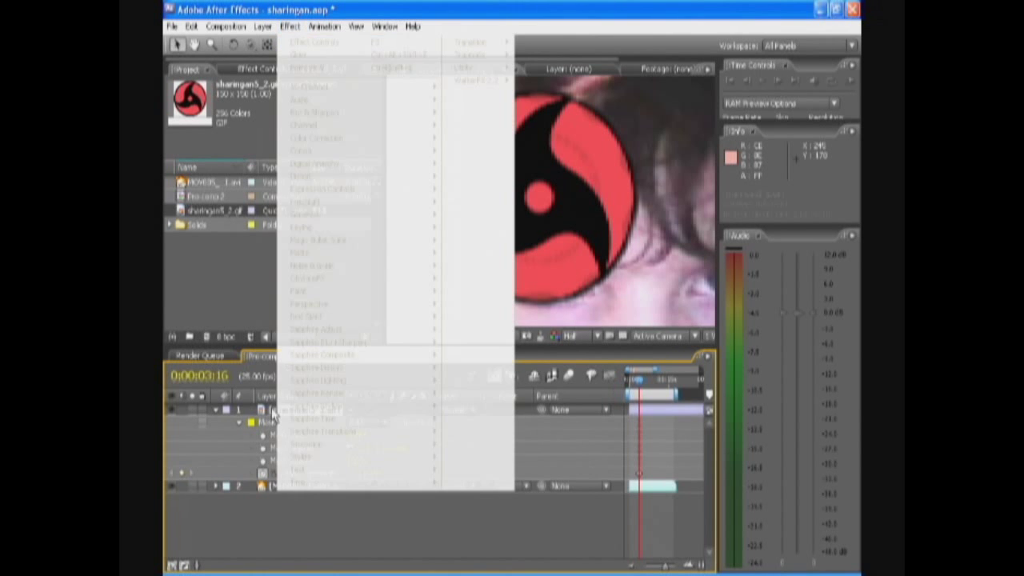
{"action": "left_click", "coordinate": [289, 27]}
{"action": "mouse_move", "coordinate": [359, 456]}
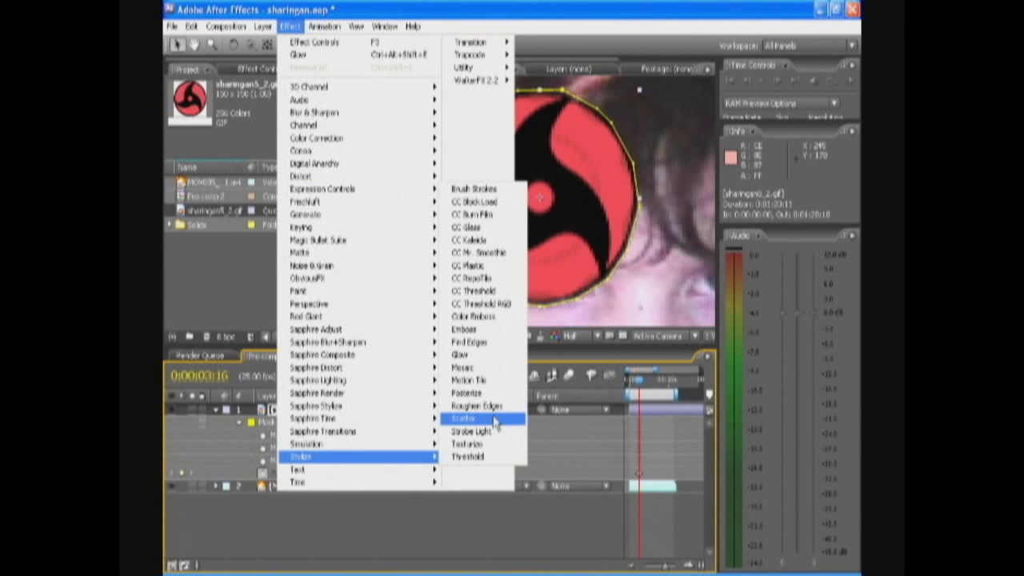
{"action": "left_click", "coordinate": [472, 355]}
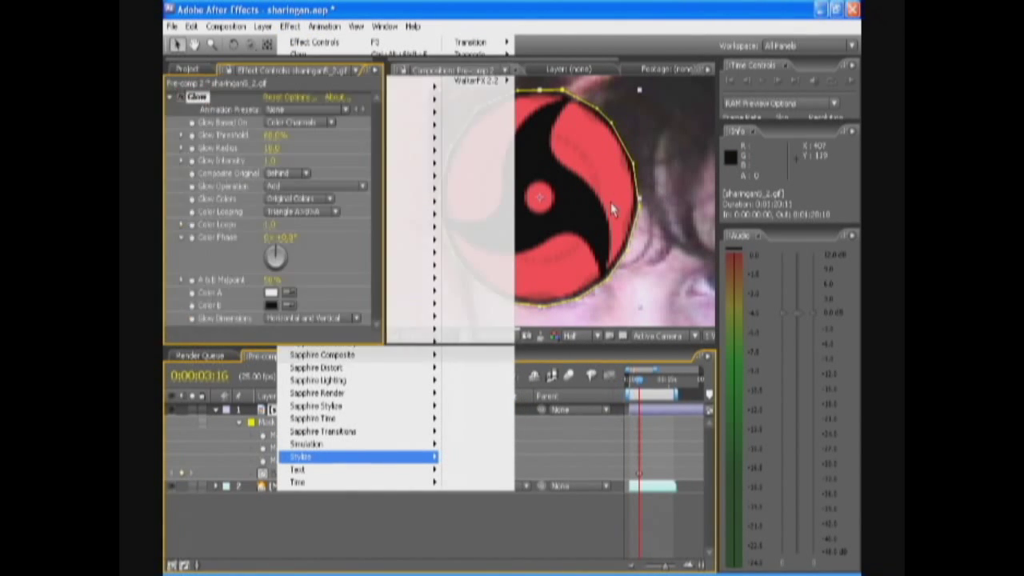
{"action": "left_click", "coordinate": [356, 529]}
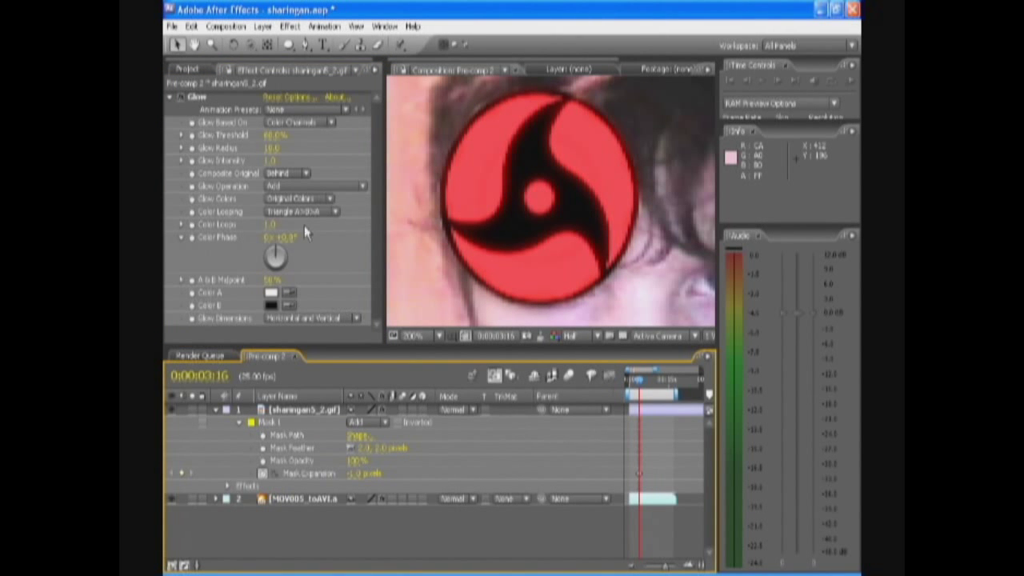
Set the Glow Intensity to 1.9 and collapse the sharingan layer's properties
{"action": "left_click", "coordinate": [269, 162]}
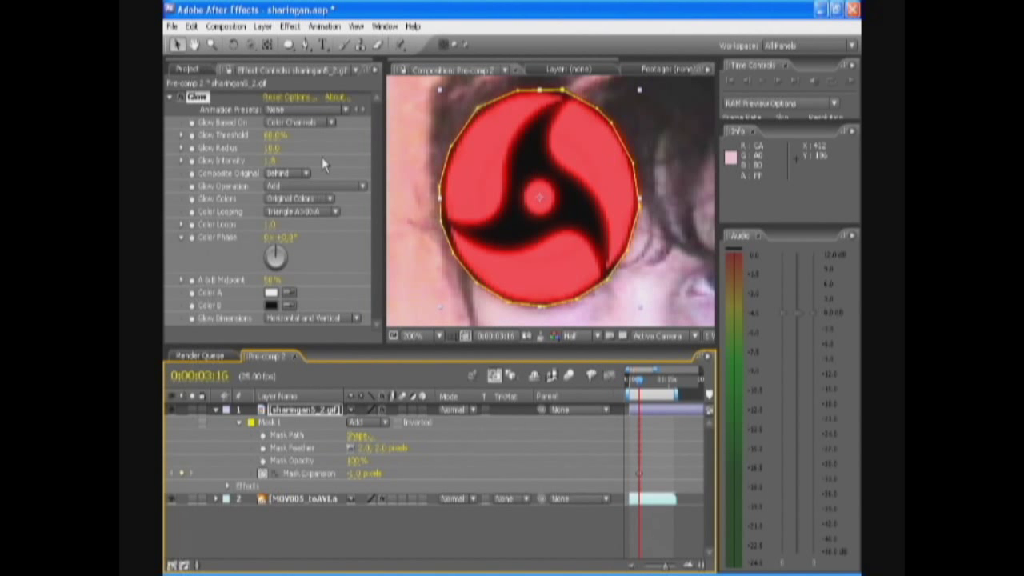
{"action": "left_click_drag", "start_coordinate": [323, 157], "coordinate": [325, 158]}
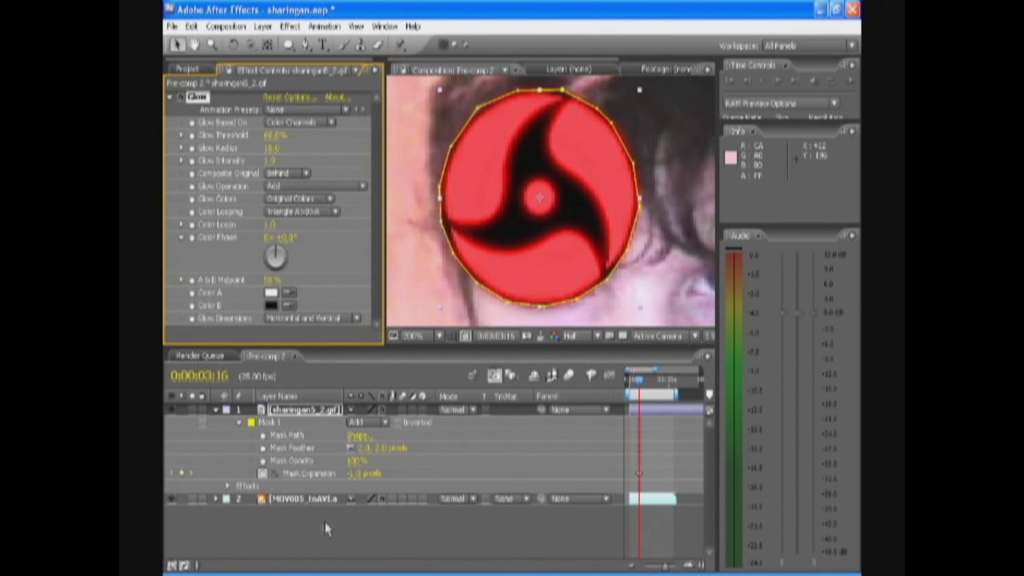
{"action": "left_click", "coordinate": [324, 524]}
{"action": "left_click", "coordinate": [216, 409]}
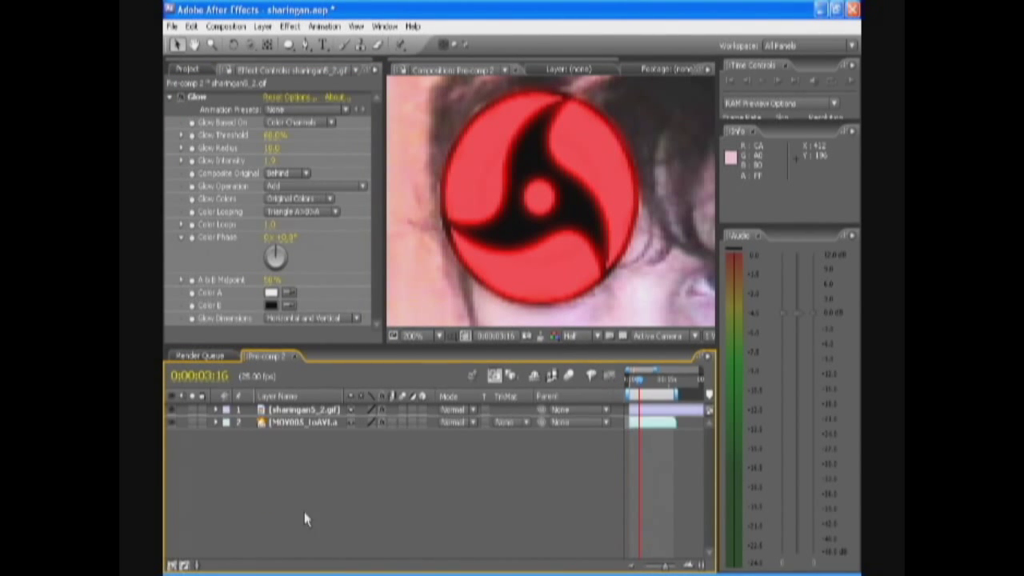
Set the blending mode of the sharingan5_2.gif layer to Overlay
{"action": "left_click", "coordinate": [310, 411]}
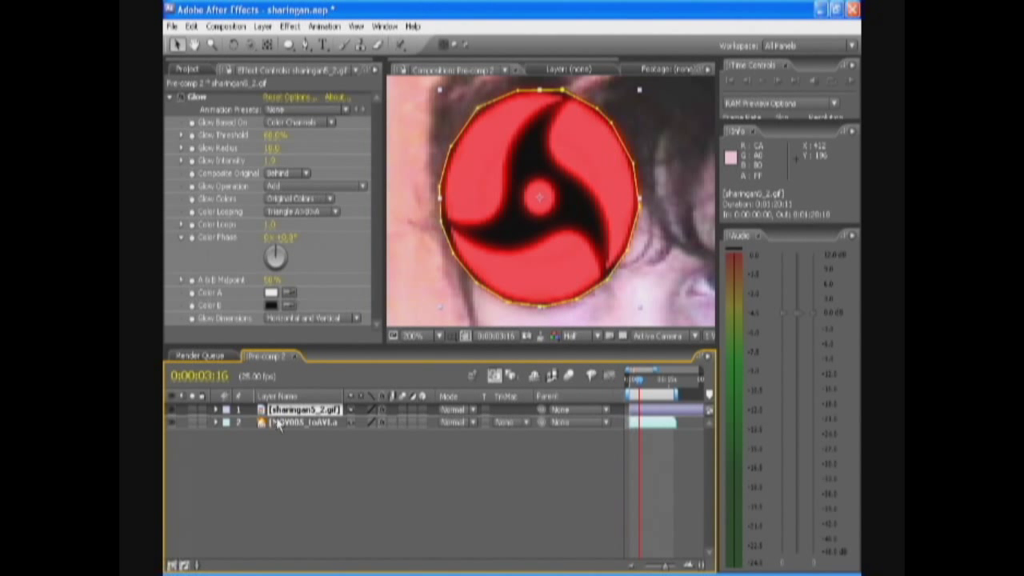
{"action": "left_click", "coordinate": [454, 410]}
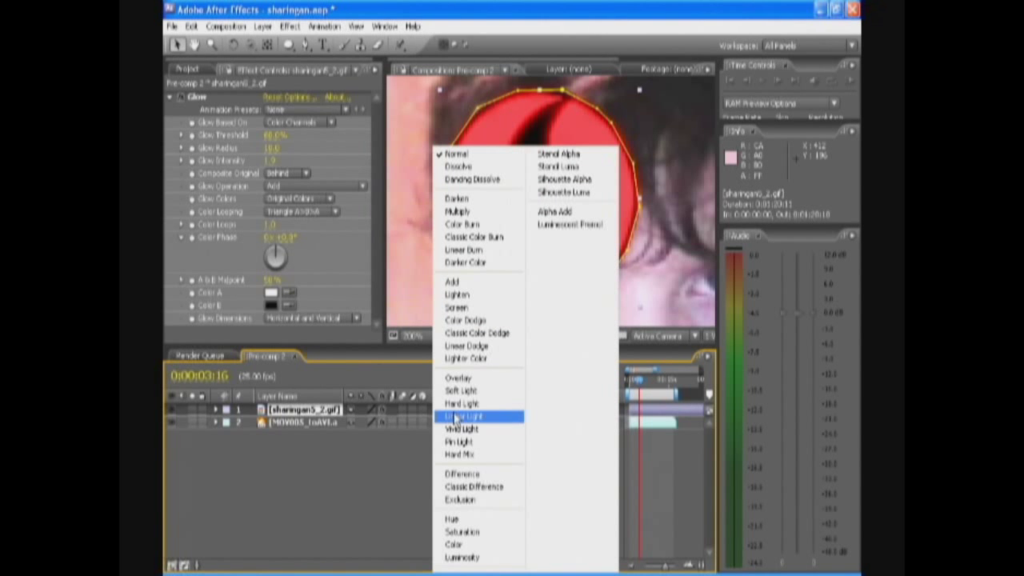
{"action": "left_click", "coordinate": [456, 379]}
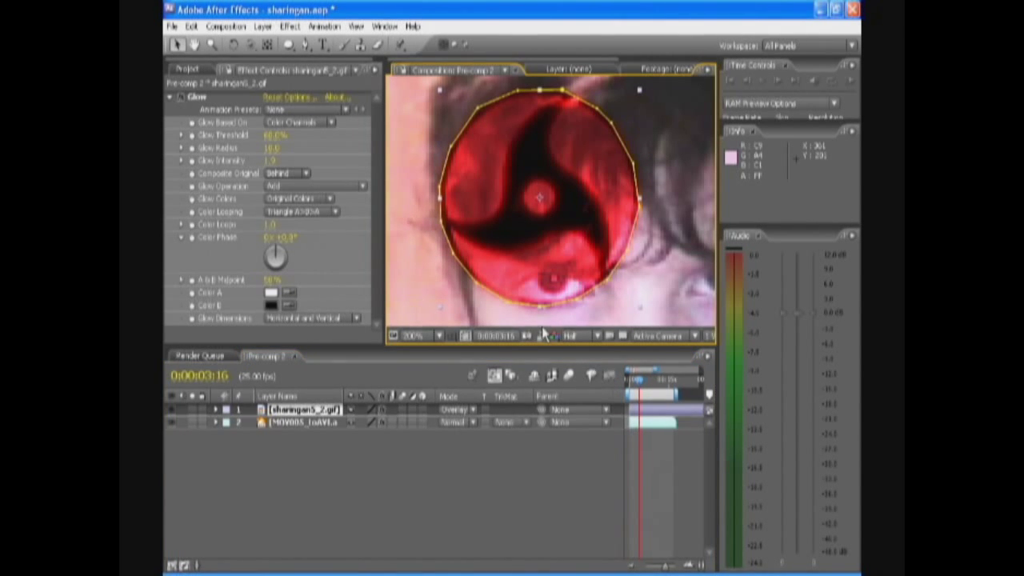
Scale the sharingan5_2.gif layer to 16% and move it over the iris of the visible eye
{"action": "key", "text": "s"}
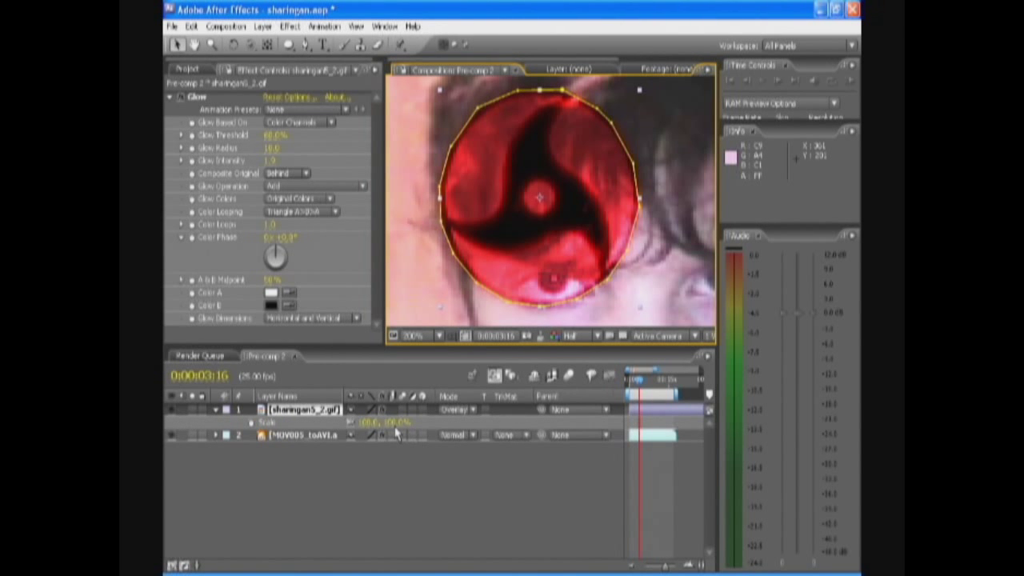
{"action": "left_click_drag", "start_coordinate": [390, 424], "coordinate": [337, 428]}
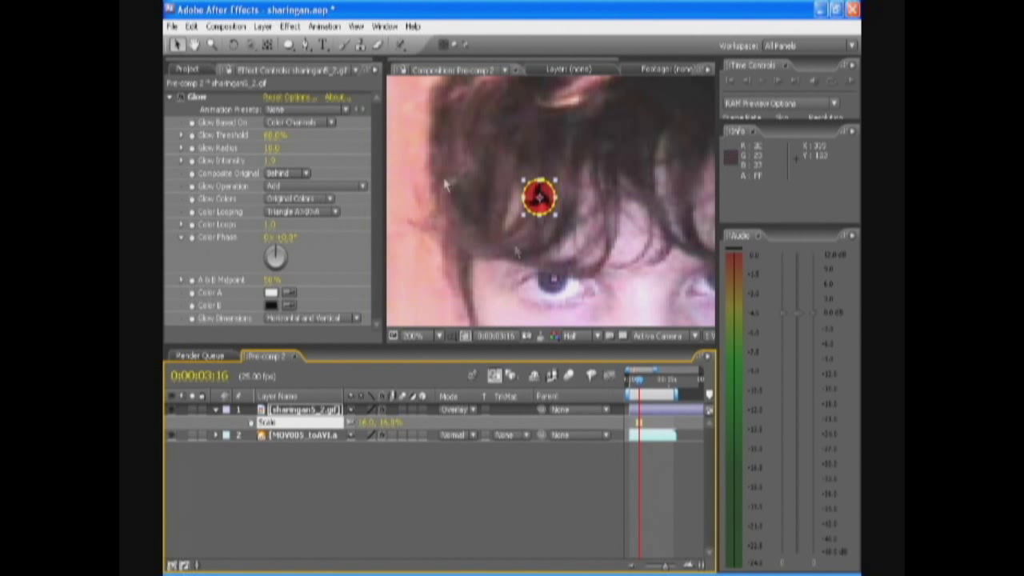
{"action": "left_click", "coordinate": [414, 335]}
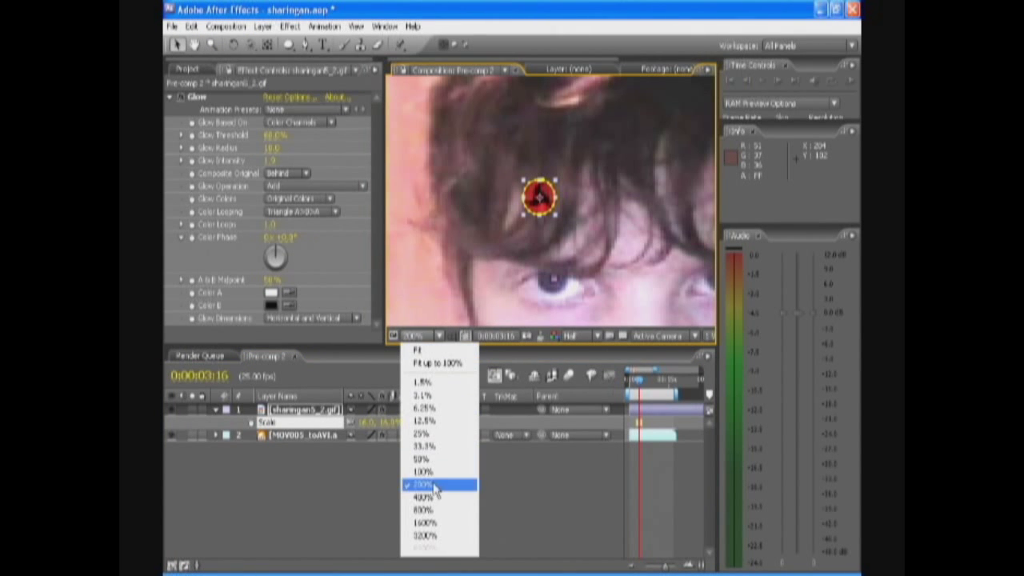
{"action": "left_click", "coordinate": [436, 496]}
{"action": "left_click", "coordinate": [195, 47]}
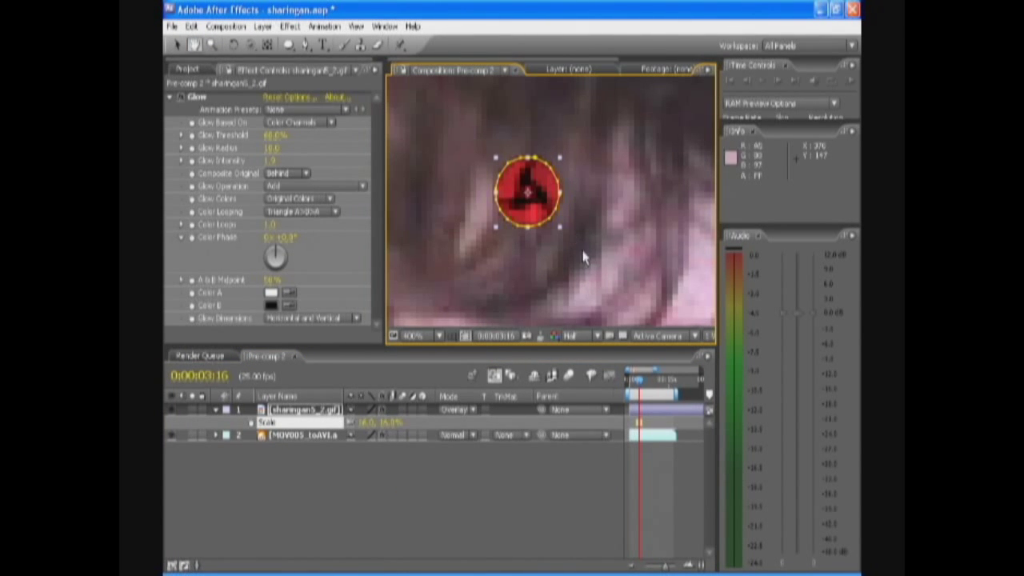
{"action": "left_click_drag", "start_coordinate": [583, 256], "coordinate": [559, 143]}
{"action": "left_click", "coordinate": [180, 49]}
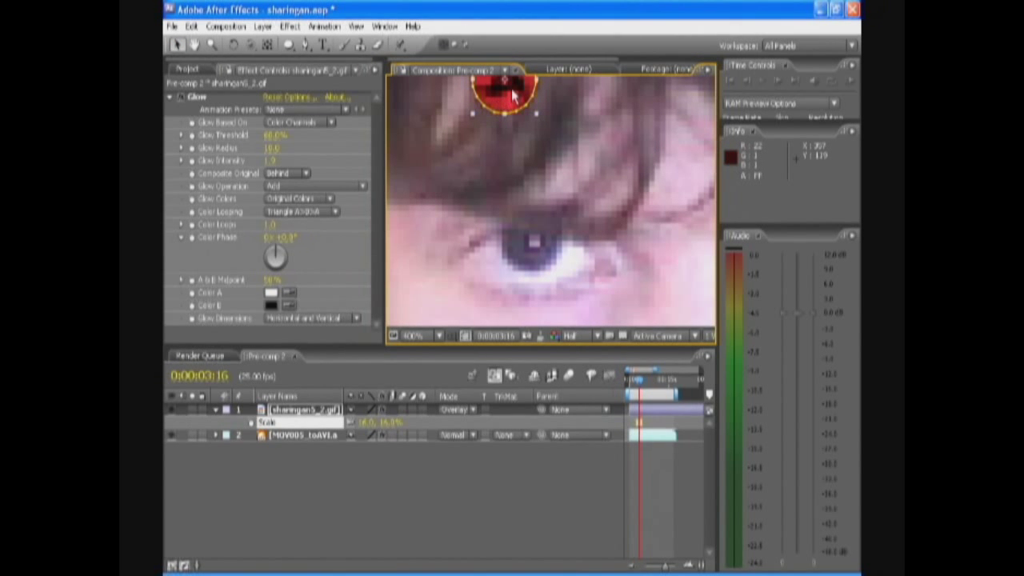
{"action": "left_click_drag", "start_coordinate": [507, 91], "coordinate": [534, 262]}
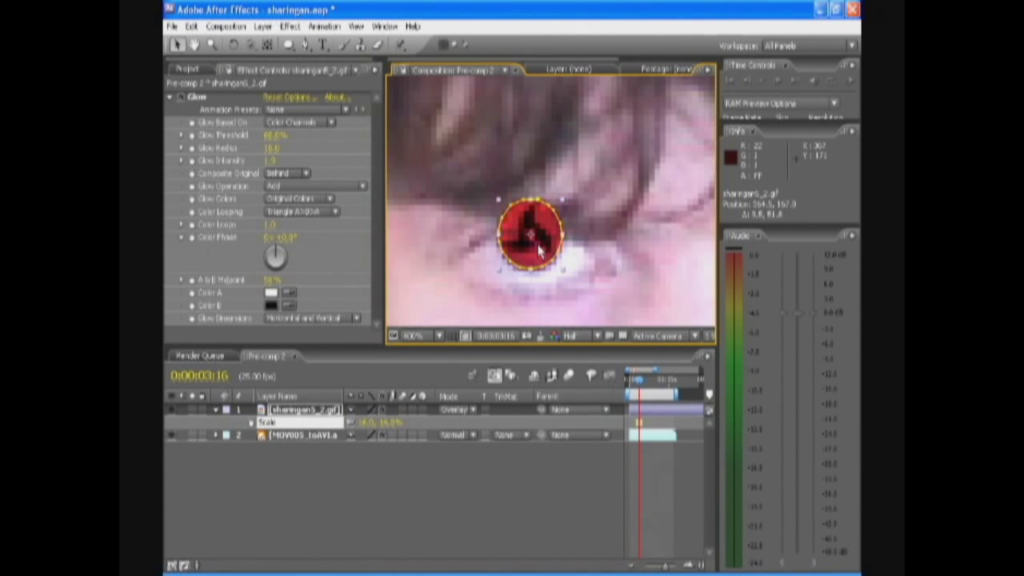
Lower the top points of the sharingan's mask to follow the upper eyelid and deselect the layer
{"action": "left_click", "coordinate": [536, 197]}
{"action": "left_click_drag", "start_coordinate": [536, 196], "coordinate": [524, 225]}
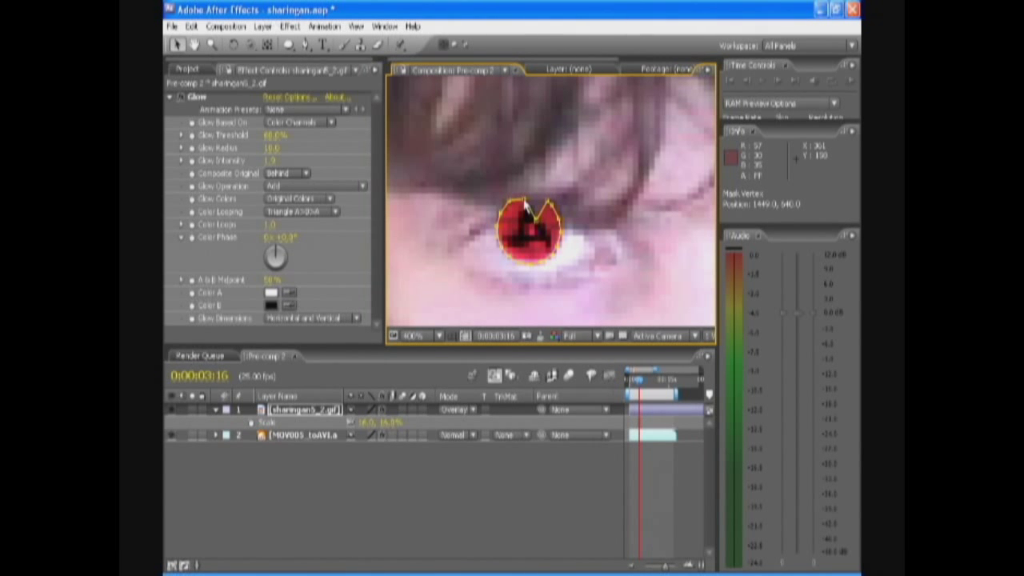
{"action": "left_click_drag", "start_coordinate": [524, 202], "coordinate": [504, 227]}
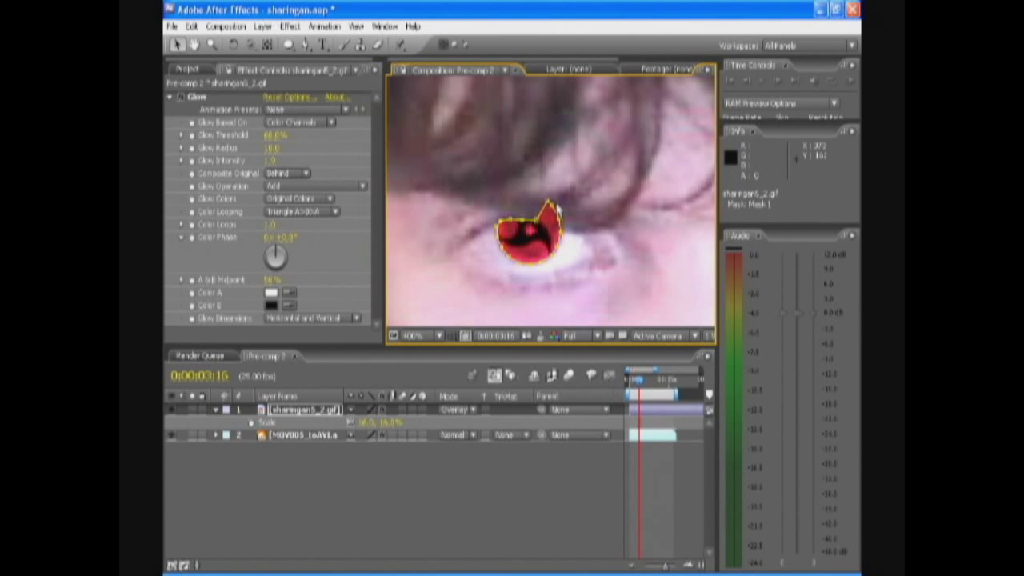
{"action": "left_click_drag", "start_coordinate": [548, 202], "coordinate": [565, 231]}
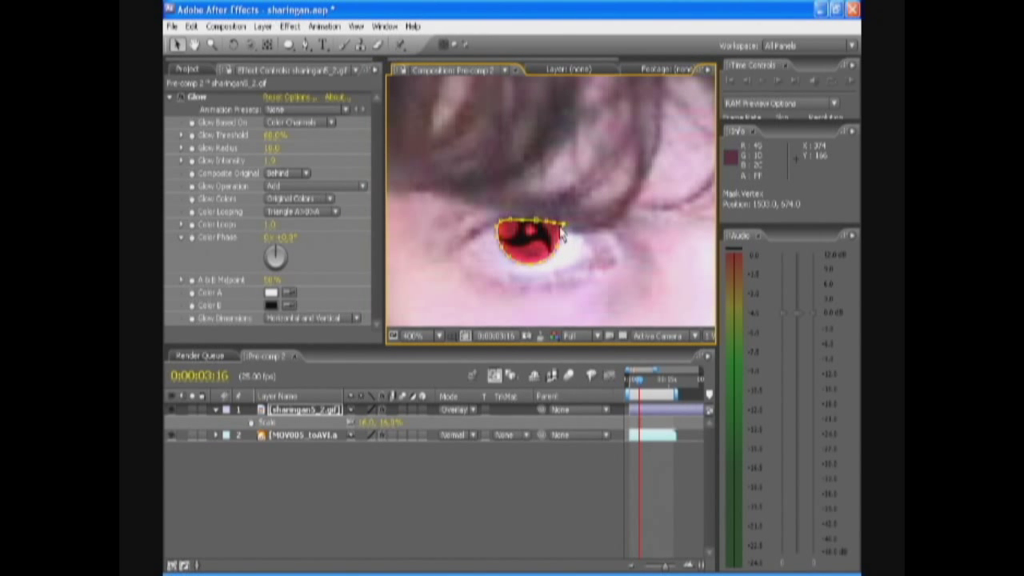
{"action": "left_click", "coordinate": [468, 502]}
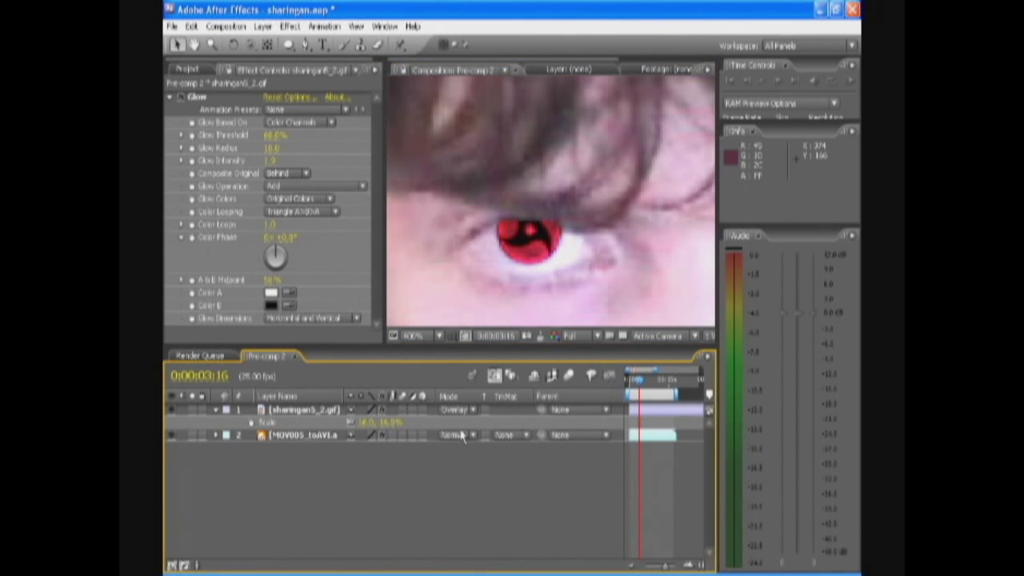
{"action": "left_click", "coordinate": [540, 262]}
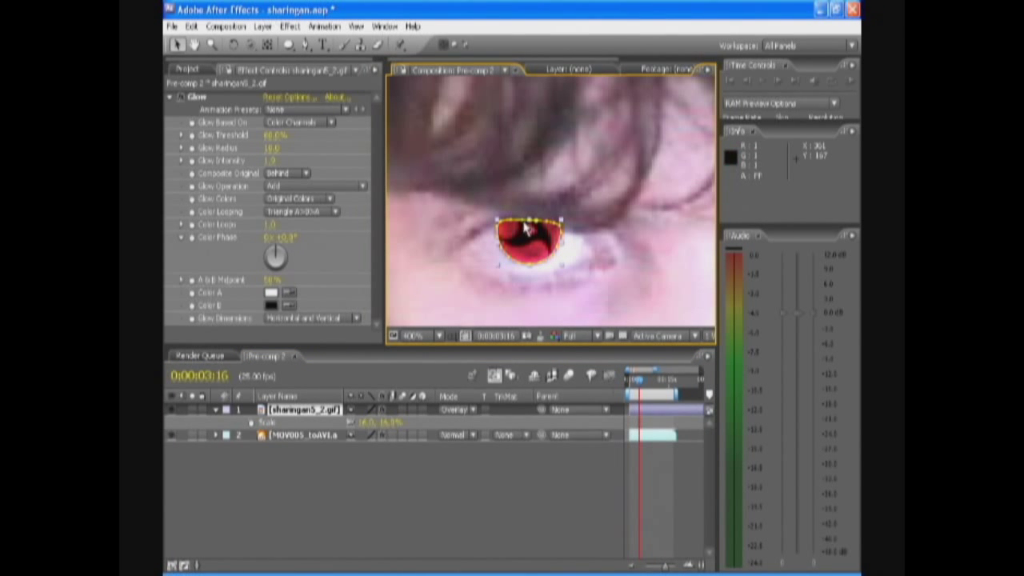
{"action": "left_click", "coordinate": [499, 528]}
{"action": "left_click", "coordinate": [498, 529]}
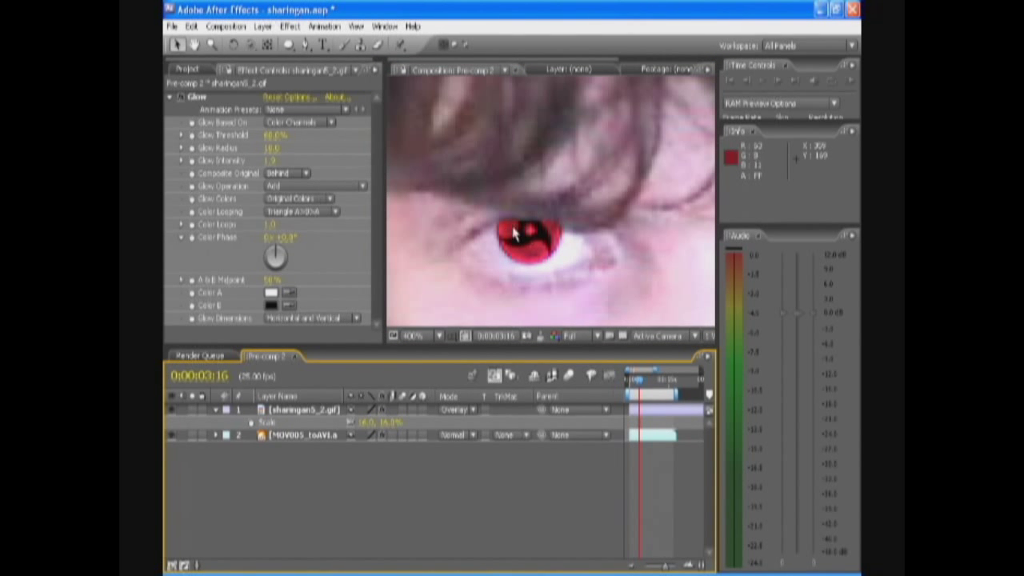
Reveal the Mask 1 properties of the sharingan layer and enable Mask Path keyframing at 0:00:03:16
{"action": "left_click", "coordinate": [289, 410]}
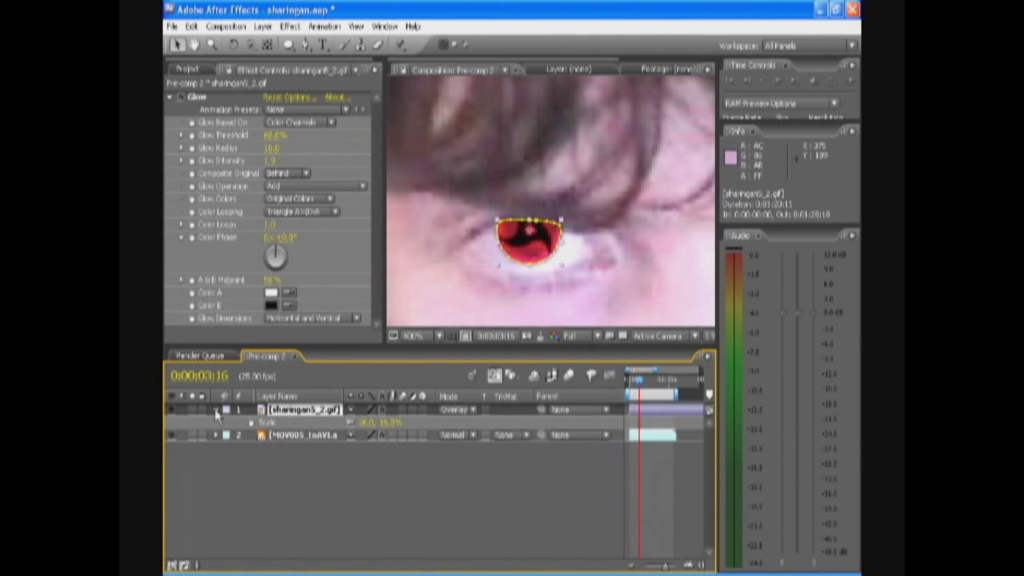
{"action": "left_click", "coordinate": [216, 409]}
{"action": "left_click", "coordinate": [215, 409]}
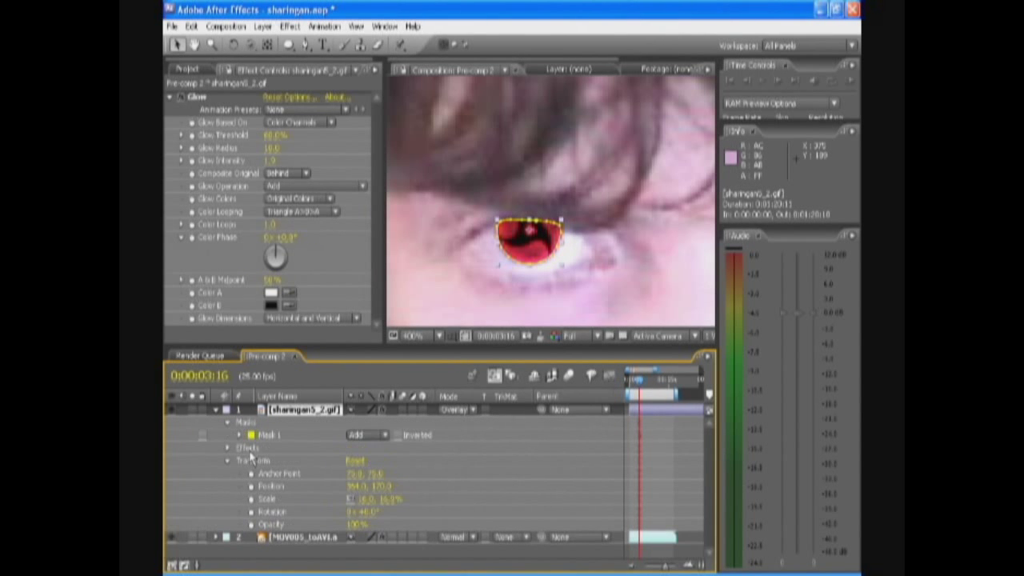
{"action": "left_click", "coordinate": [241, 434]}
{"action": "left_click", "coordinate": [272, 448]}
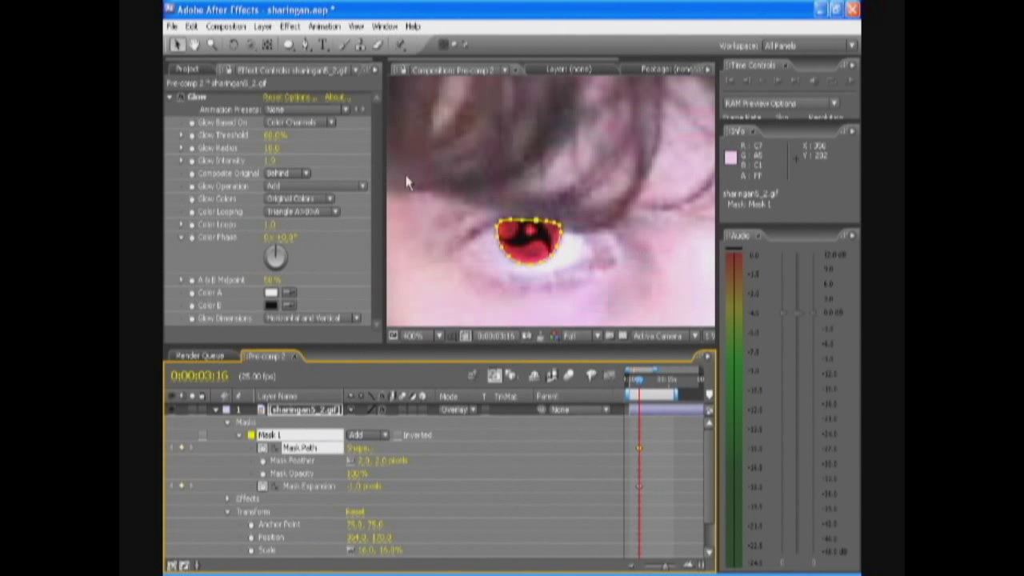
Keyframe Mask 1's opacity at 0% on 0:00:01:10 and 100% on 0:00:01:11
{"action": "left_click_drag", "start_coordinate": [638, 390], "coordinate": [632, 389]}
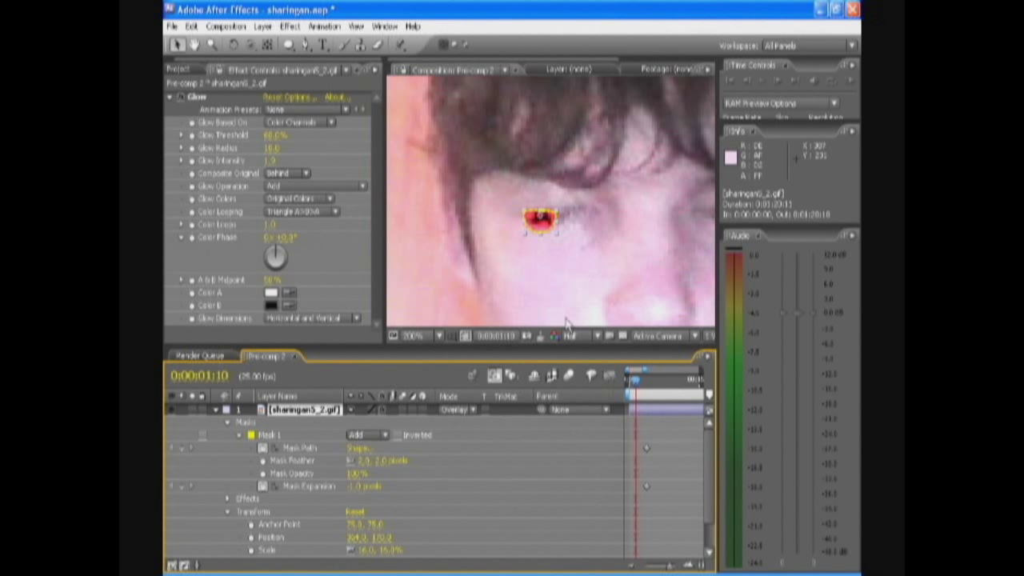
{"action": "left_click", "coordinate": [263, 474]}
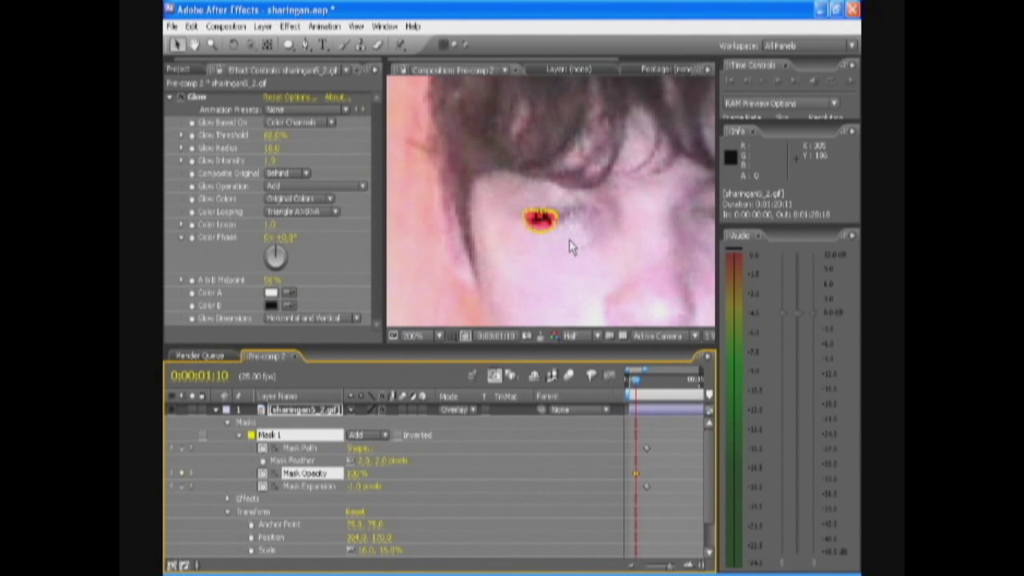
{"action": "key", "text": "Page_Down"}
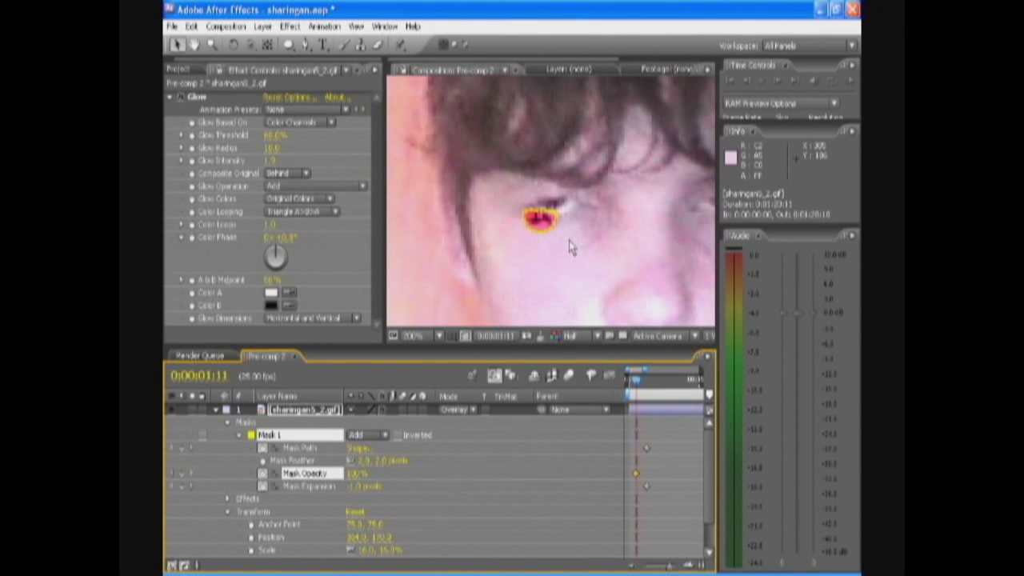
{"action": "key", "text": "Page_Up"}
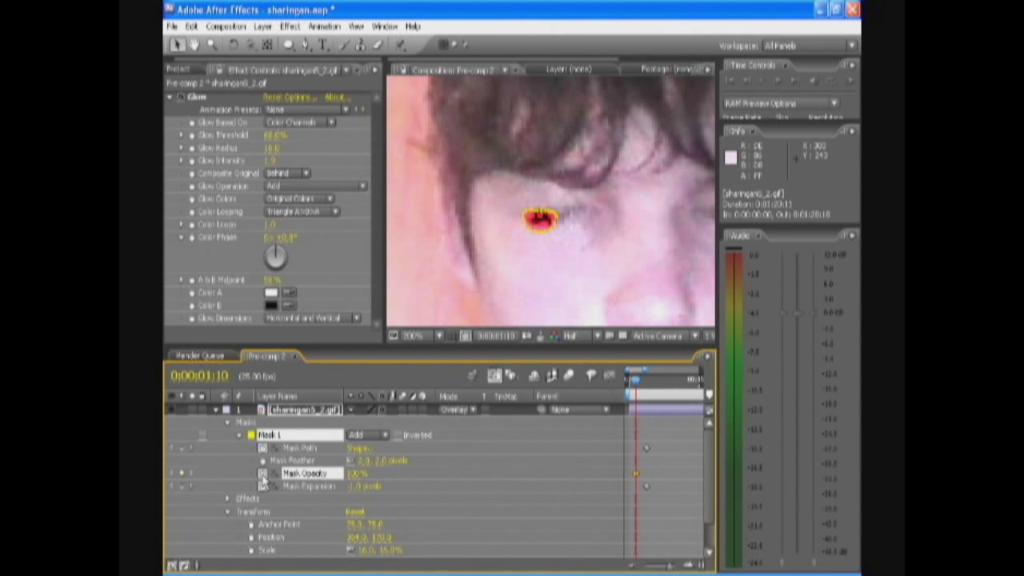
{"action": "left_click_drag", "start_coordinate": [353, 474], "coordinate": [281, 473]}
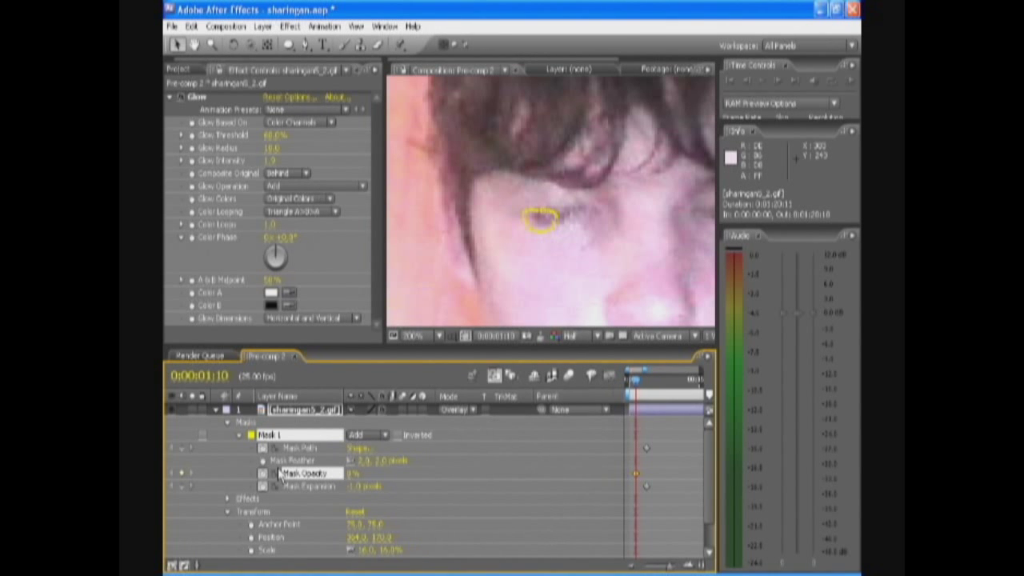
{"action": "key", "text": "Page_Down"}
{"action": "key", "text": "F2"}
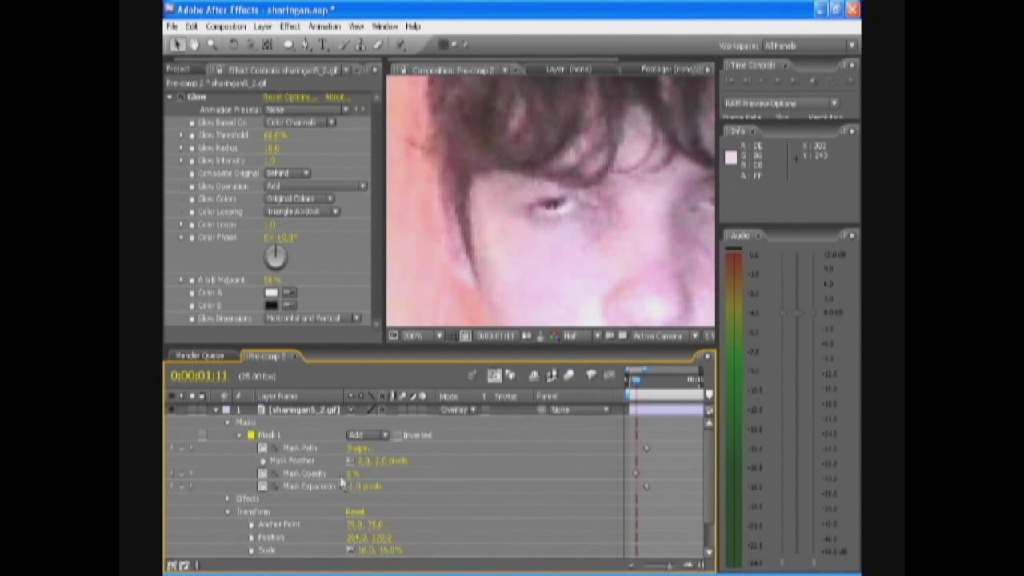
{"action": "left_click_drag", "start_coordinate": [351, 477], "coordinate": [502, 461]}
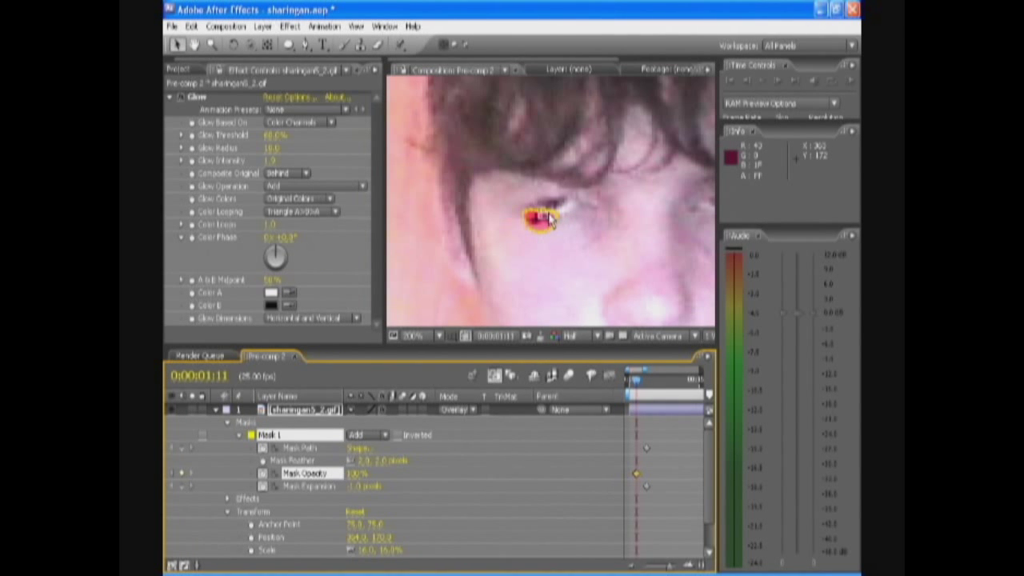
Move the sharingan over the eye at 0:00:01:11 and slightly raise a top mask point at 0:00:01:12
{"action": "left_click_drag", "start_coordinate": [540, 230], "coordinate": [553, 216]}
{"action": "left_click", "coordinate": [574, 265]}
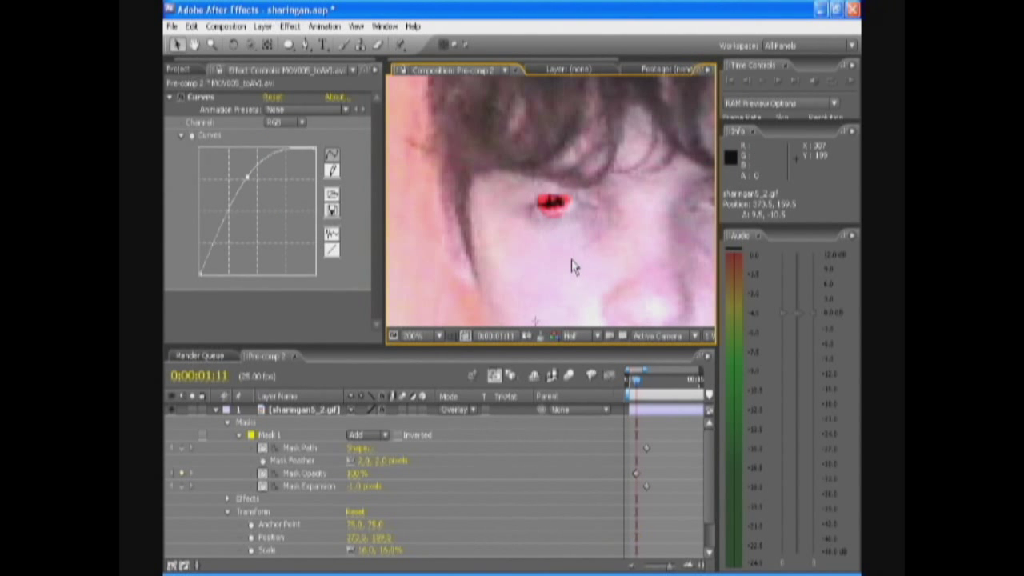
{"action": "left_click", "coordinate": [415, 335]}
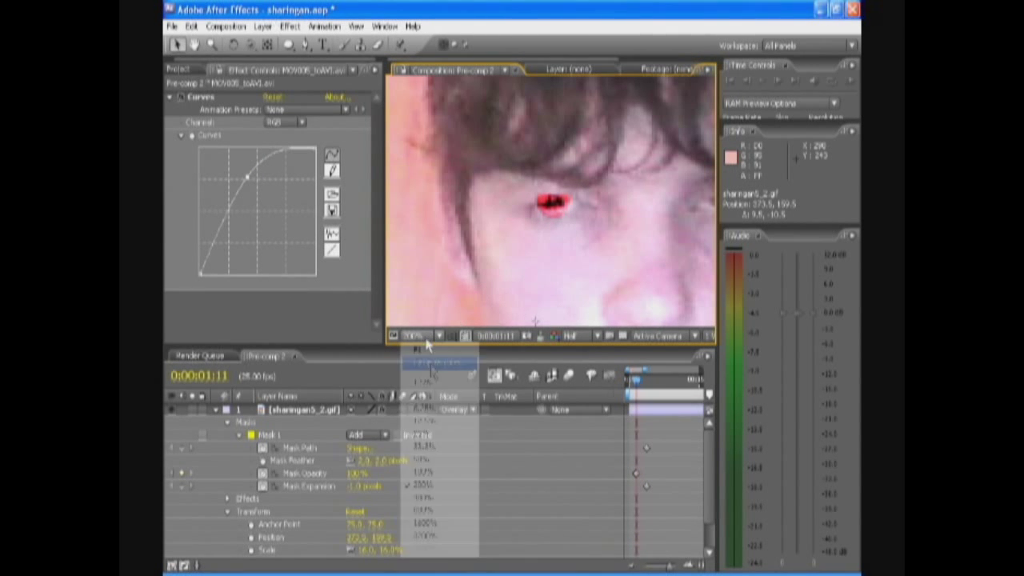
{"action": "left_click", "coordinate": [432, 499]}
{"action": "left_click", "coordinate": [572, 335]}
{"action": "left_click", "coordinate": [578, 346]}
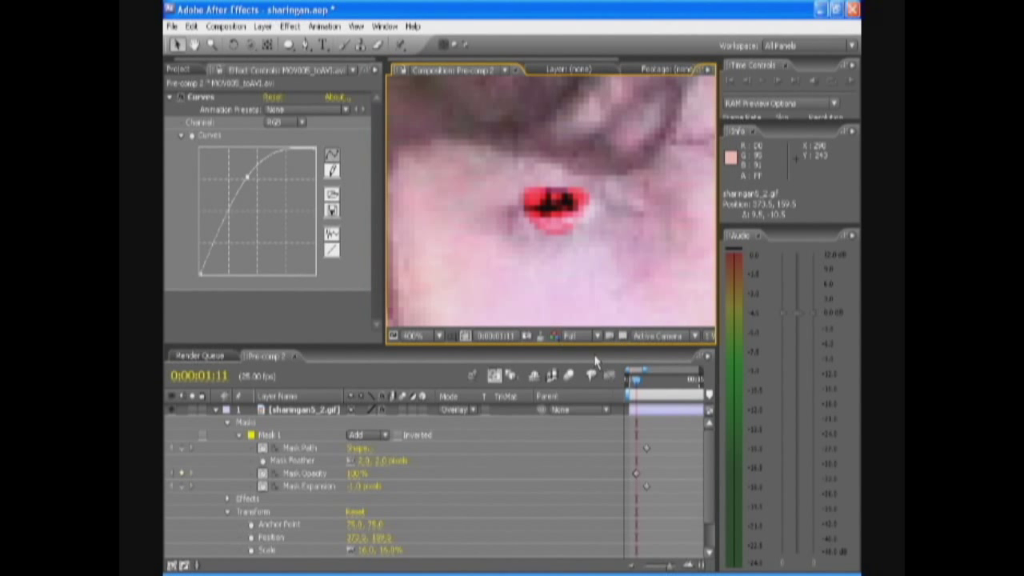
{"action": "left_click", "coordinate": [638, 387]}
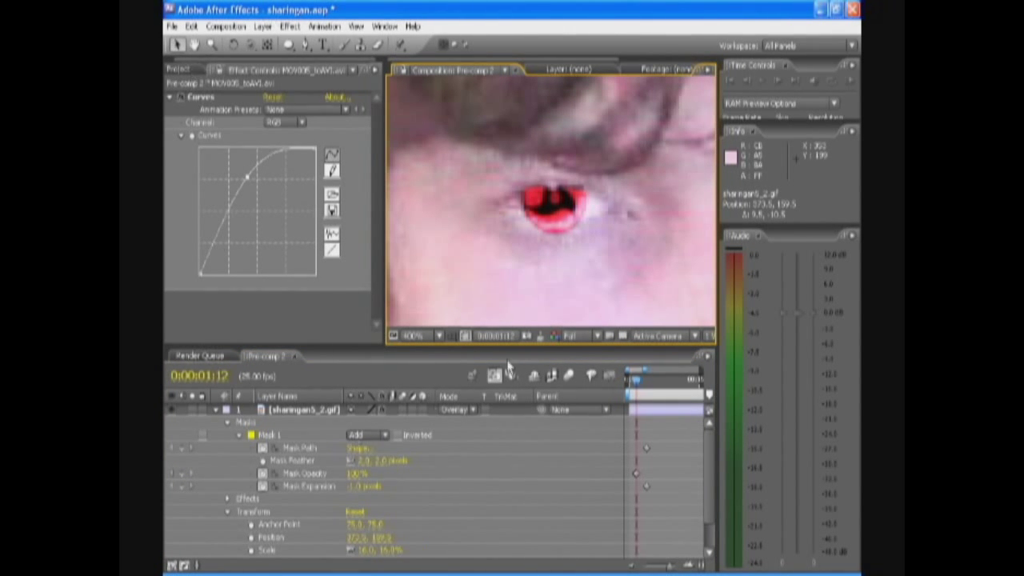
{"action": "left_click", "coordinate": [305, 409]}
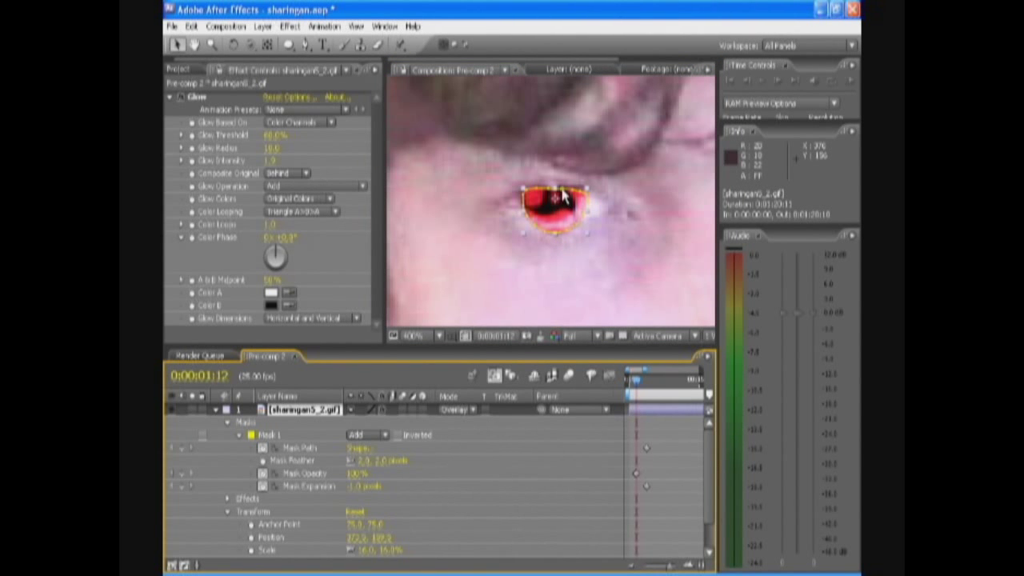
{"action": "left_click_drag", "start_coordinate": [562, 190], "coordinate": [562, 187]}
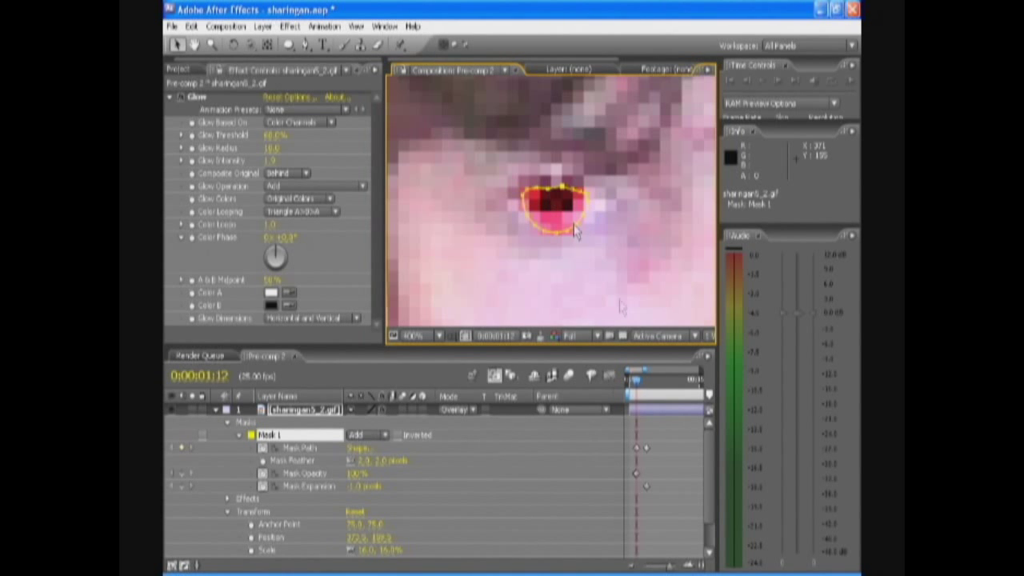
Reposition the sharingan over the iris at 0:00:03:17 and deselect the layer
{"action": "left_click_drag", "start_coordinate": [637, 387], "coordinate": [646, 385]}
{"action": "left_click_drag", "start_coordinate": [571, 237], "coordinate": [548, 239]}
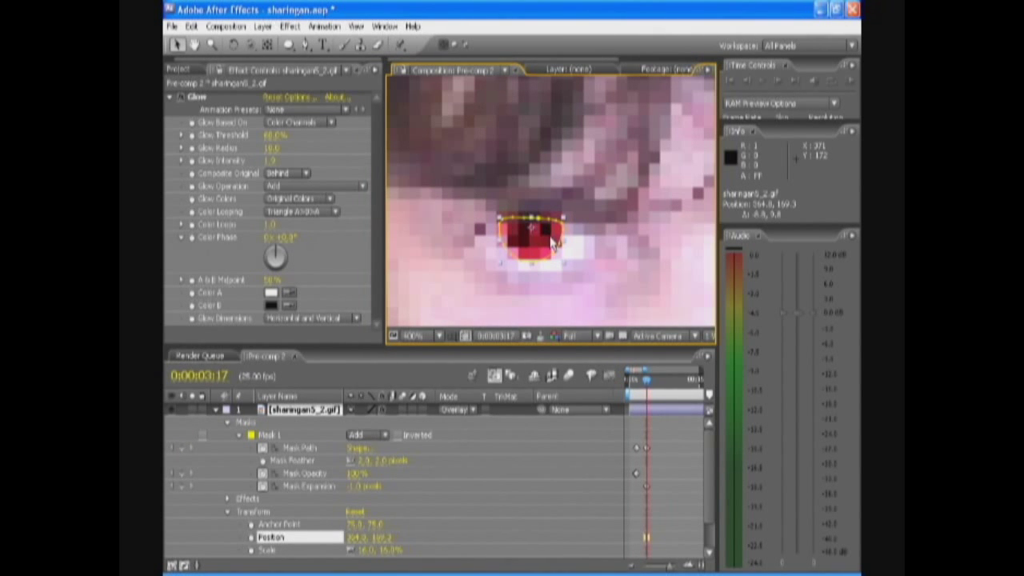
{"action": "left_click", "coordinate": [269, 390]}
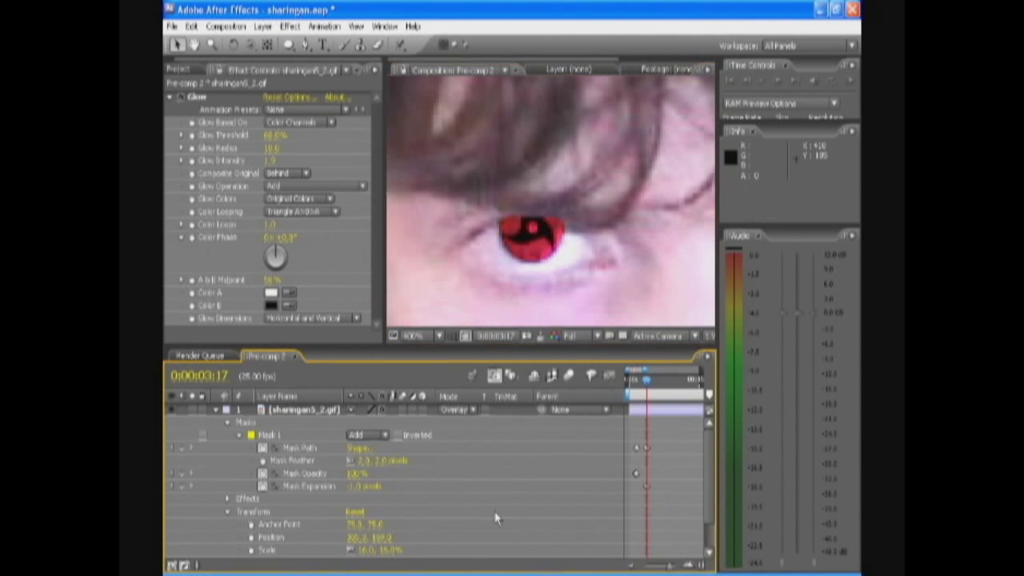
Collapse the sharingan layer's properties and set the composition view to Fit up to 100%
{"action": "left_click", "coordinate": [215, 410]}
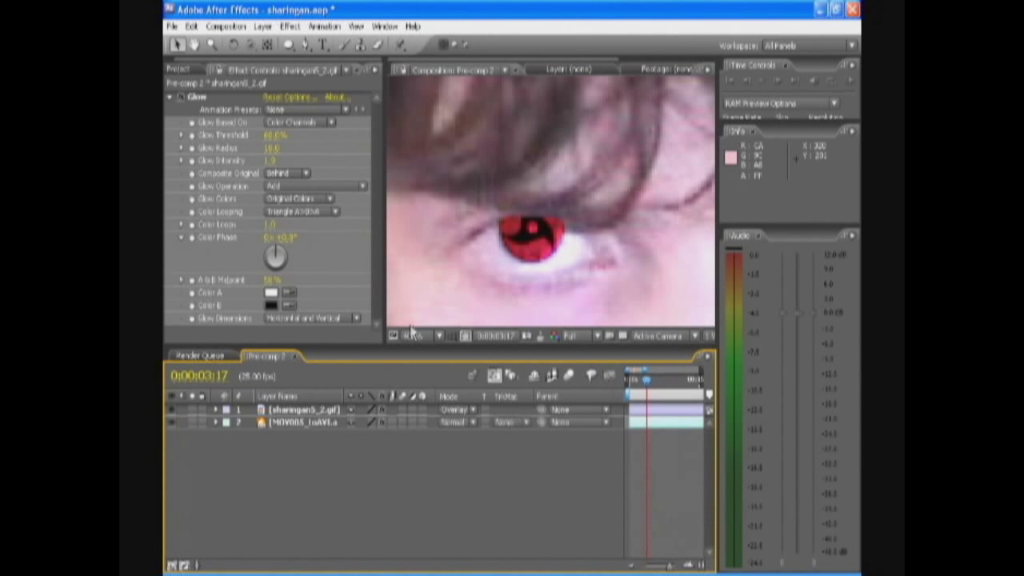
{"action": "left_click", "coordinate": [420, 339]}
{"action": "left_click", "coordinate": [421, 339]}
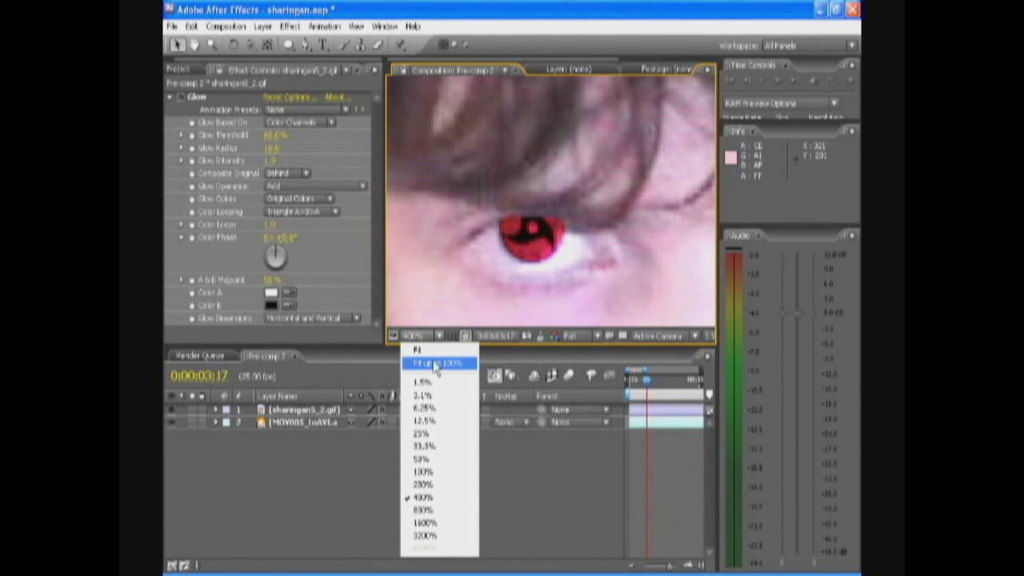
{"action": "left_click", "coordinate": [430, 360]}
{"action": "left_click", "coordinate": [507, 439]}
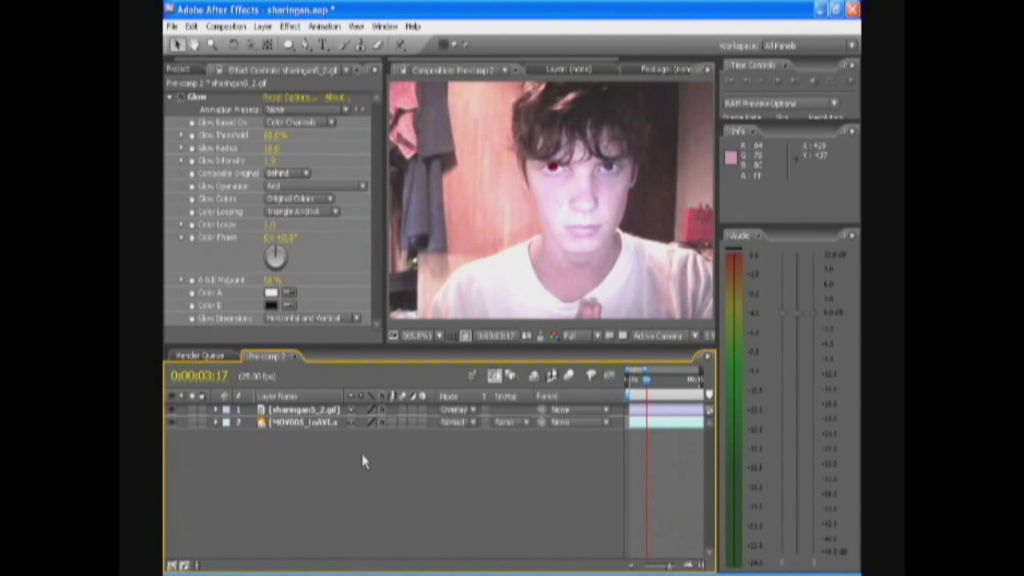
Try the Normal blending mode on the sharingan5_2.gif layer and check it around 0:00:03:02
{"action": "left_click", "coordinate": [324, 413]}
{"action": "left_click", "coordinate": [381, 517]}
{"action": "left_click", "coordinate": [454, 410]}
{"action": "left_click", "coordinate": [448, 153]}
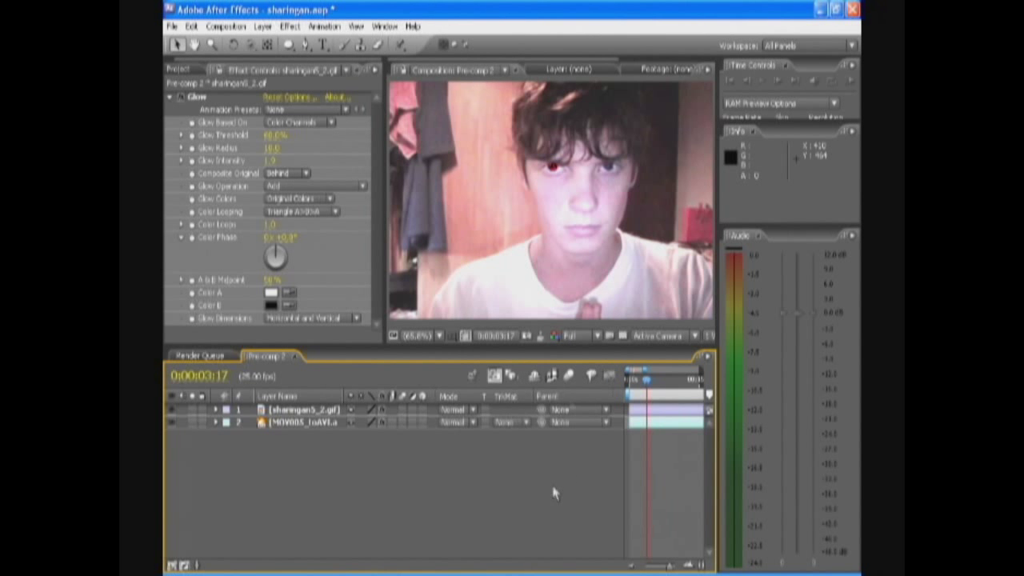
{"action": "left_click_drag", "start_coordinate": [647, 384], "coordinate": [644, 385]}
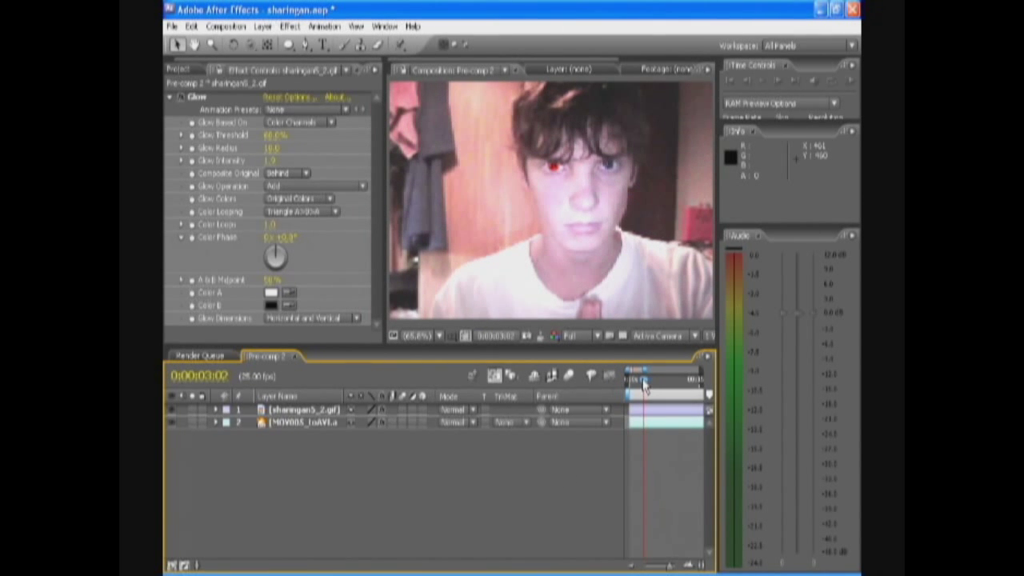
Set the sharingan5_2.gif layer's blending mode to Overlay and scrub between 0:00:02:13 and 0:00:03:06 to check the eye
{"action": "left_click", "coordinate": [462, 420]}
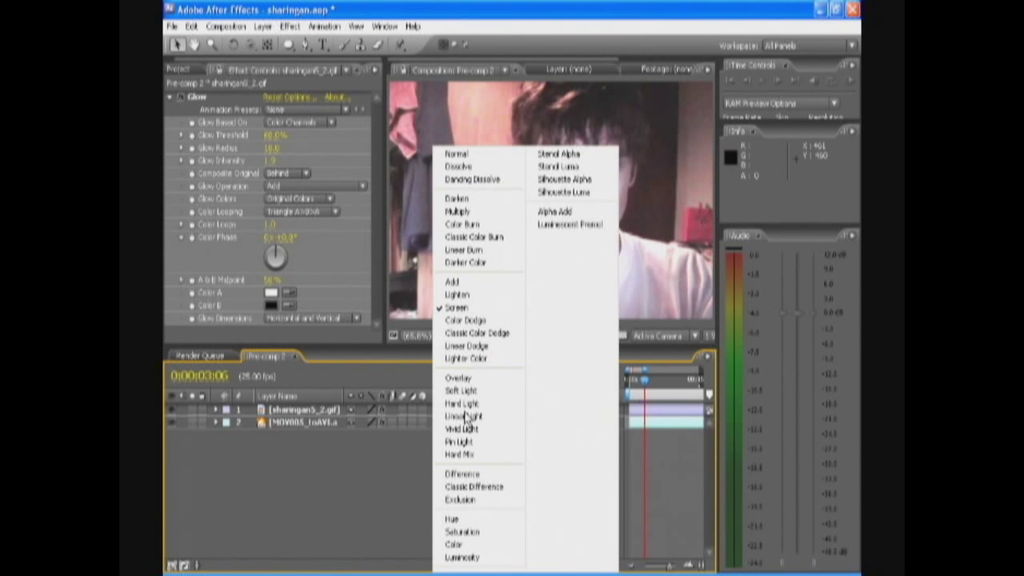
{"action": "left_click", "coordinate": [468, 379]}
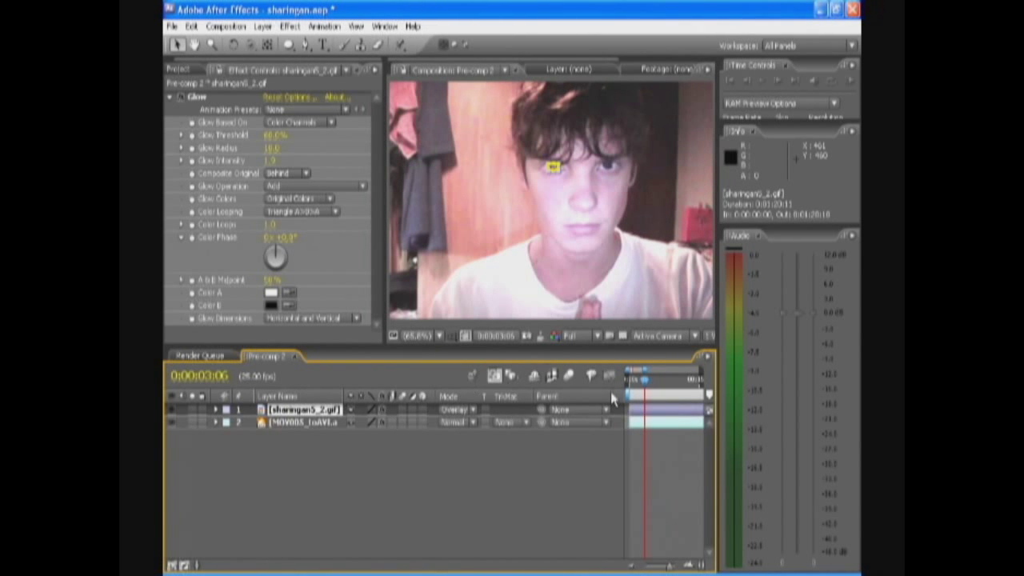
{"action": "left_click_drag", "start_coordinate": [647, 382], "coordinate": [641, 383]}
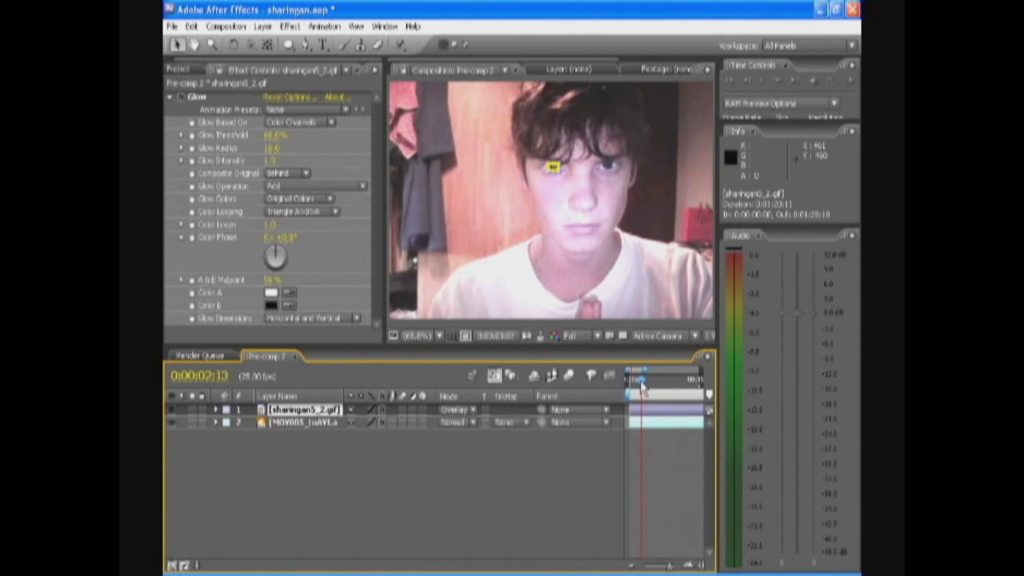
{"action": "left_click", "coordinate": [568, 455]}
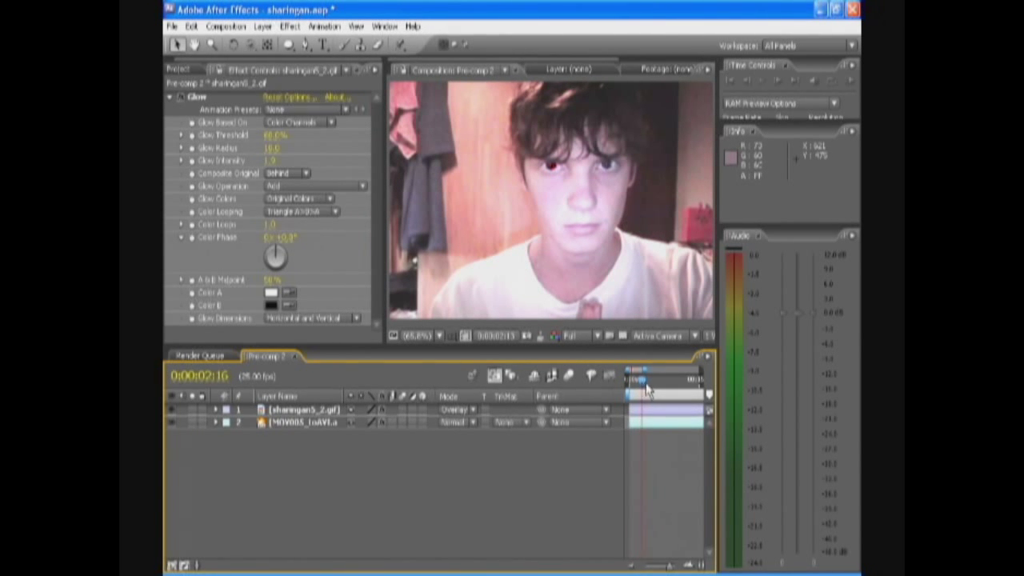
{"action": "left_click_drag", "start_coordinate": [646, 389], "coordinate": [647, 391]}
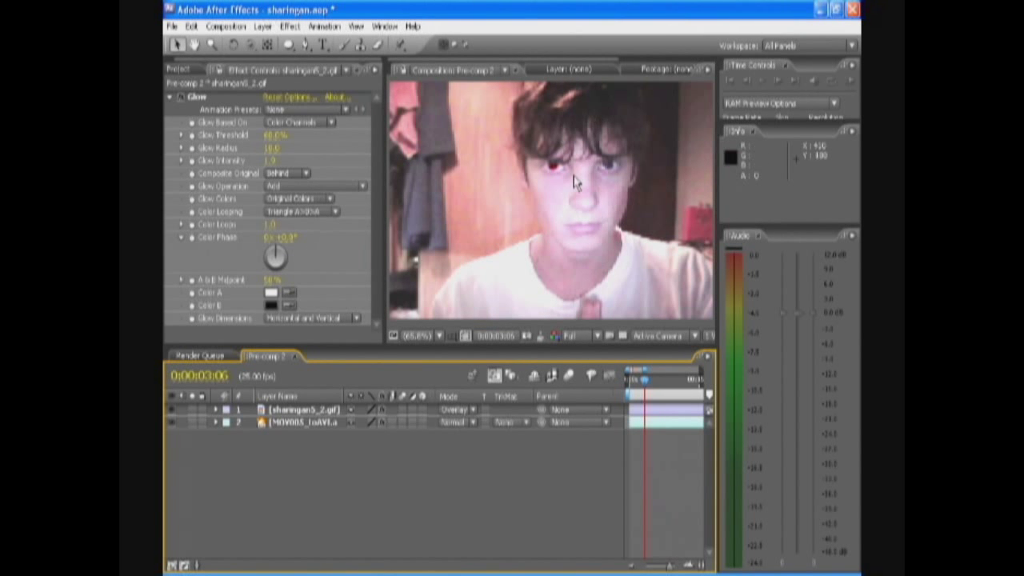